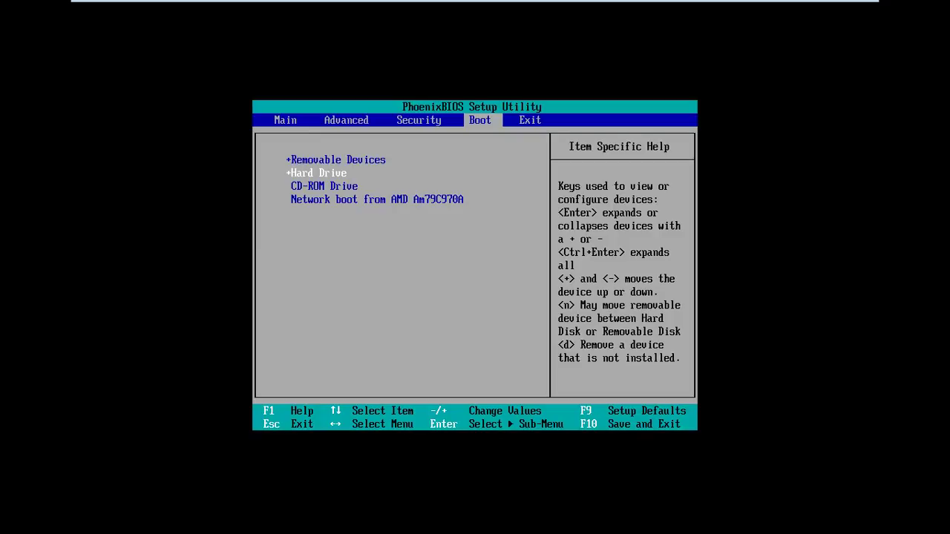
# Step: Move CD-ROM Drive to the top of the boot order, then save and exit with F10
pyautogui.press('-')
pyautogui.press('Up')
pyautogui.press('Up')
pyautogui.press('-')
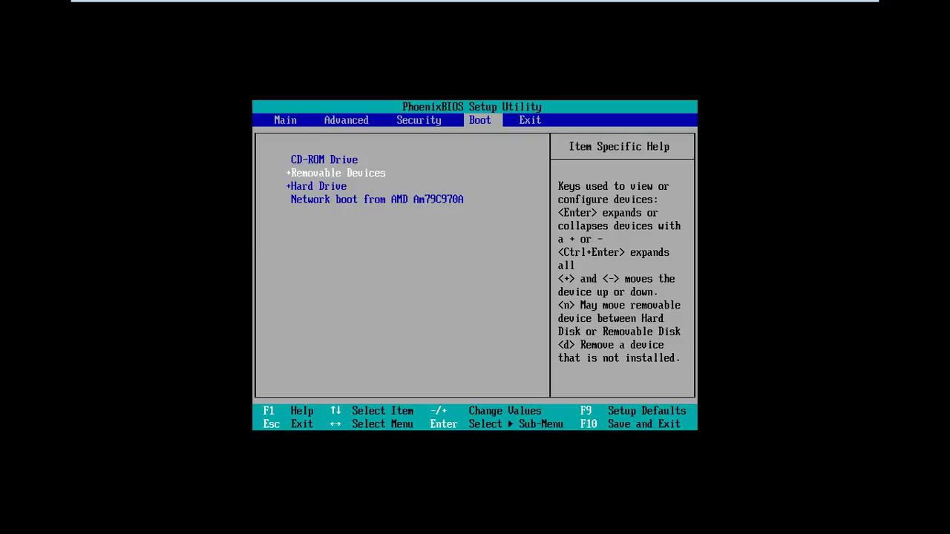
pyautogui.press('F10')
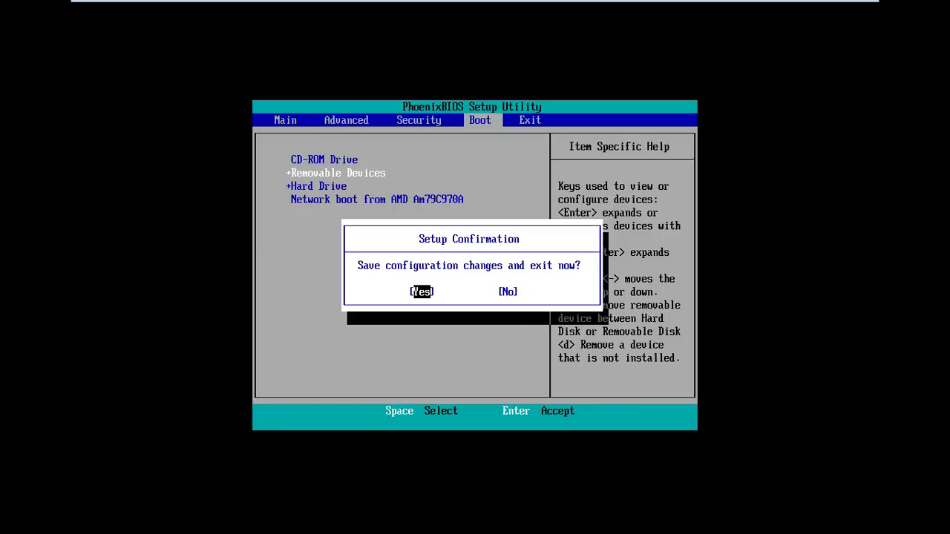
pyautogui.press('Return')
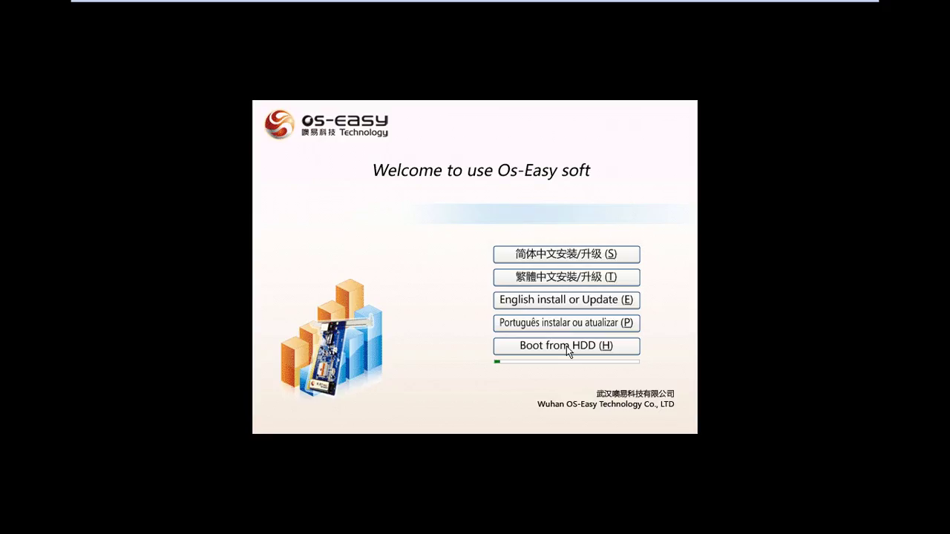
# Step: Boot from HDD and start ubuntu from the OS Selection Menu
pyautogui.click(520, 339)
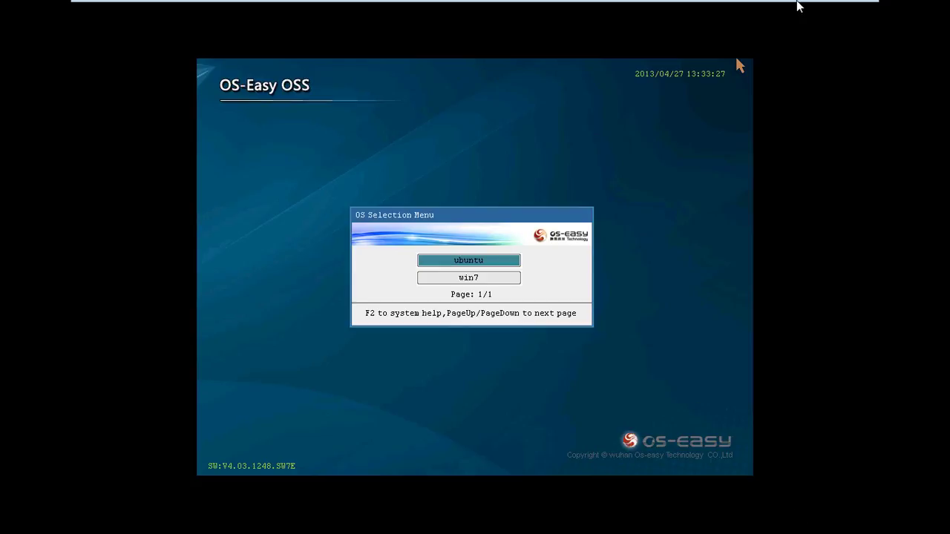
pyautogui.press('Return')
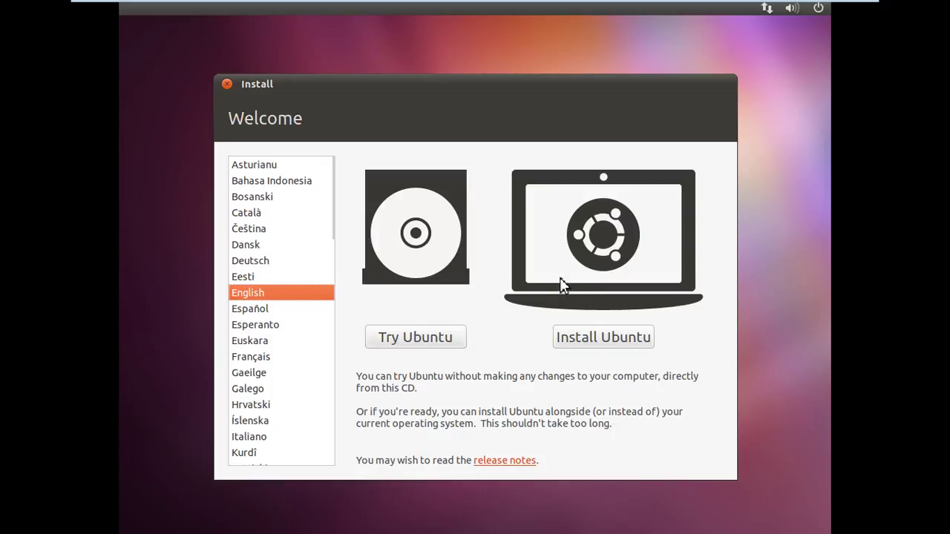
# Step: Begin the Ubuntu installation and choose 'Something else' for manual partitioning
pyautogui.click(610, 347)
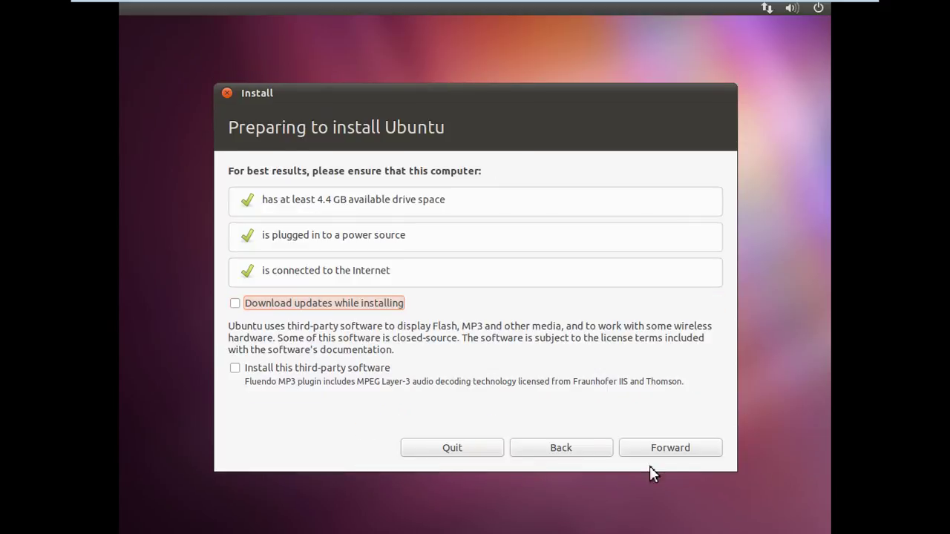
pyautogui.click(668, 451)
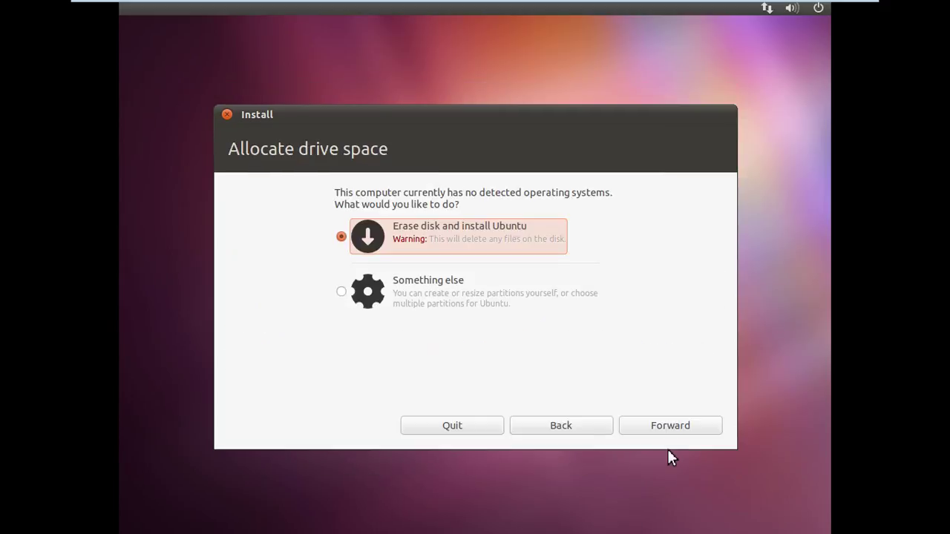
pyautogui.click(593, 293)
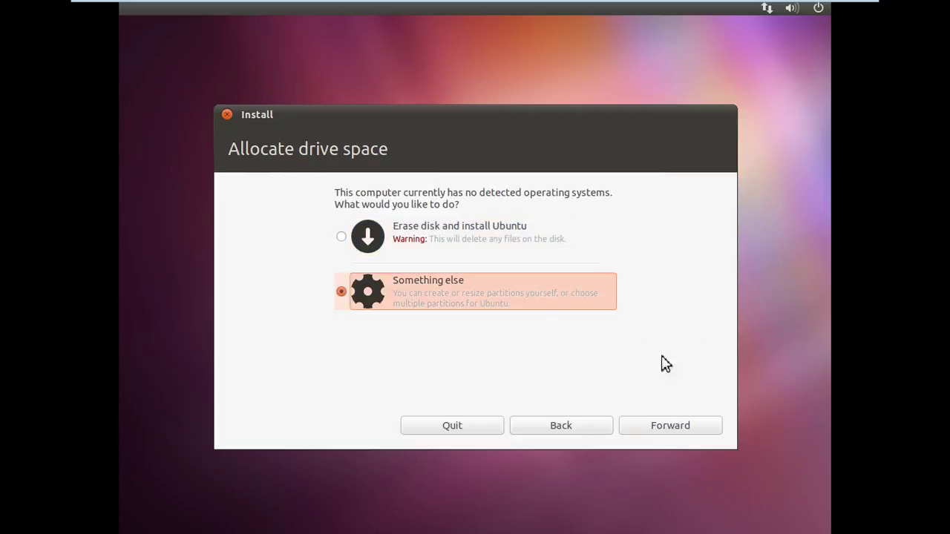
pyautogui.click(694, 426)
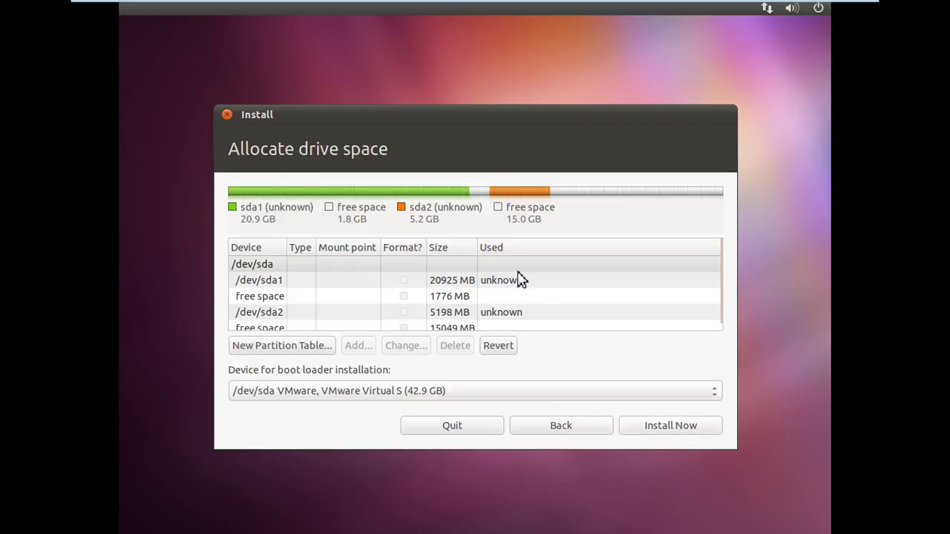
# Step: Set /dev/sda1 to a formatted Ext3 file system mounted at /
pyautogui.click(423, 284)
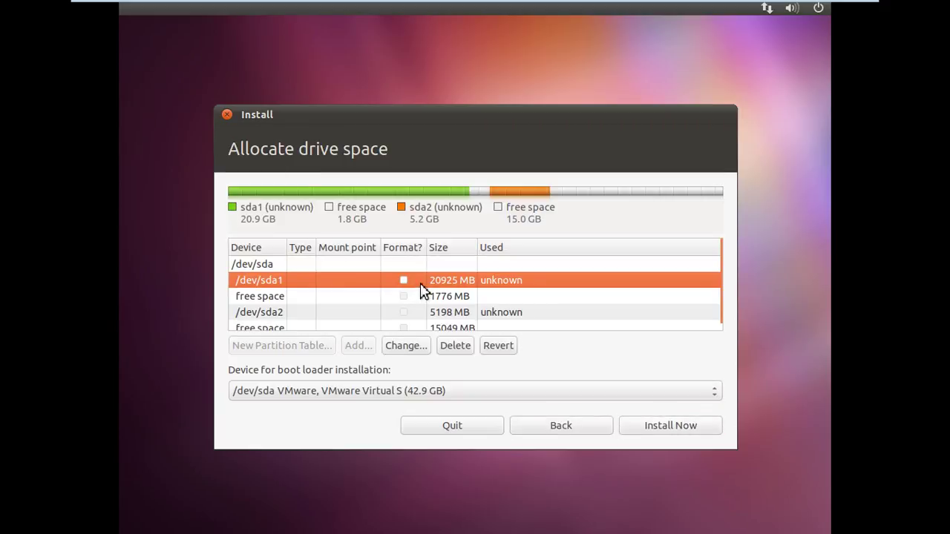
pyautogui.click(413, 348)
pyautogui.click(481, 233)
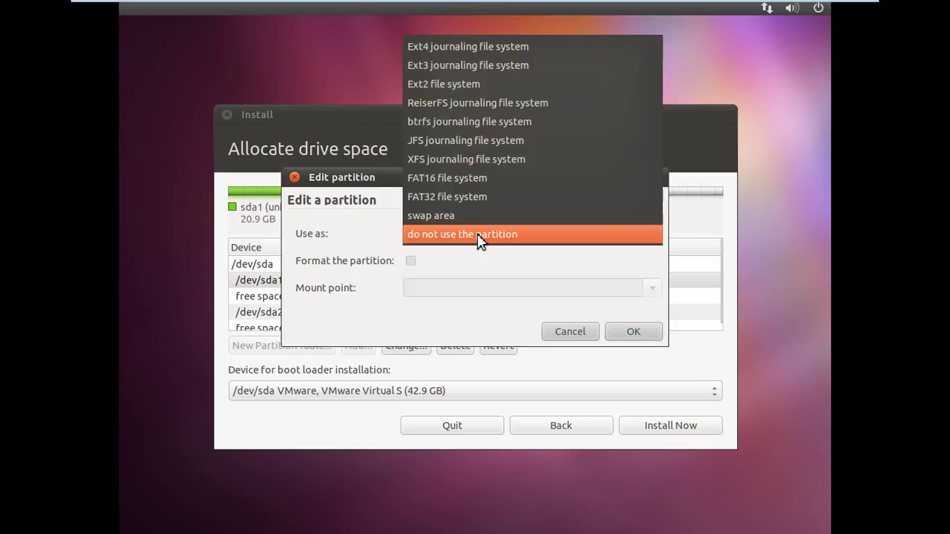
pyautogui.click(471, 73)
pyautogui.click(411, 261)
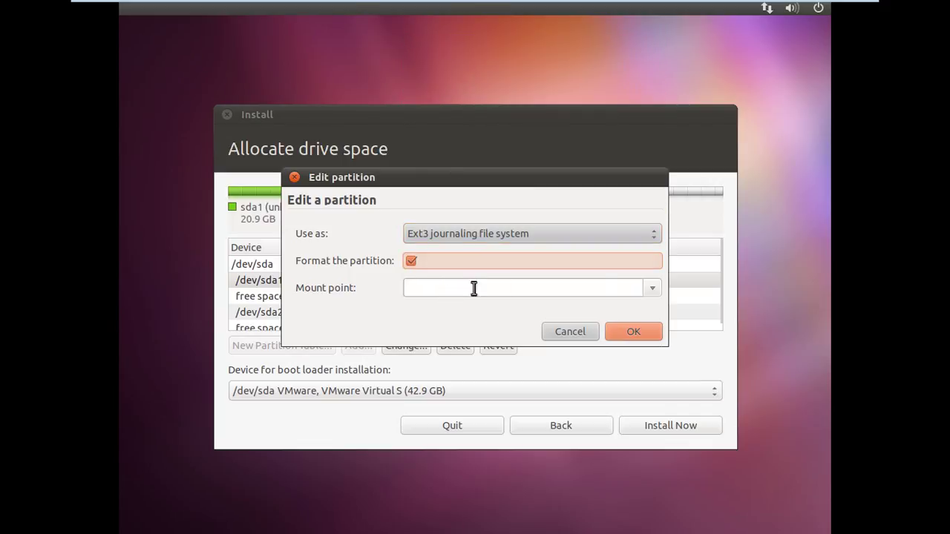
pyautogui.click(653, 288)
pyautogui.click(569, 306)
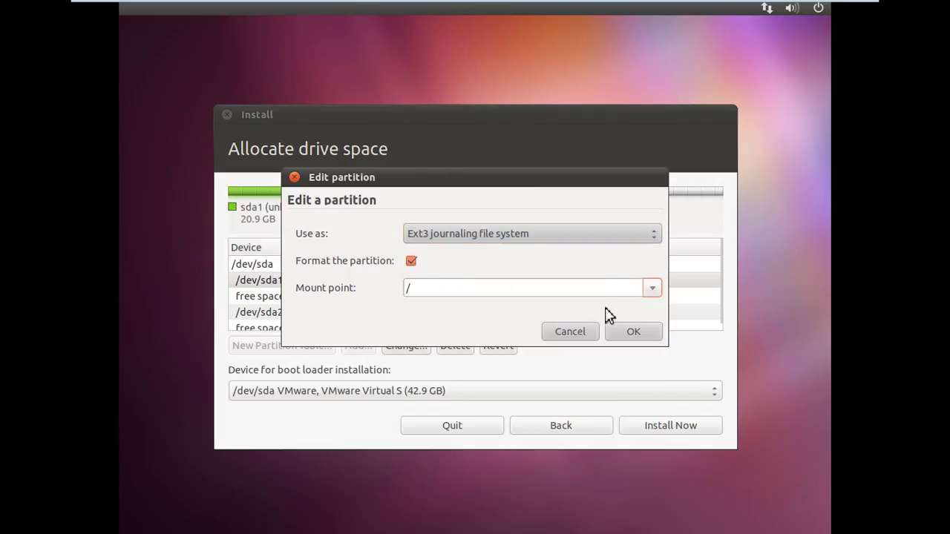
pyautogui.click(636, 340)
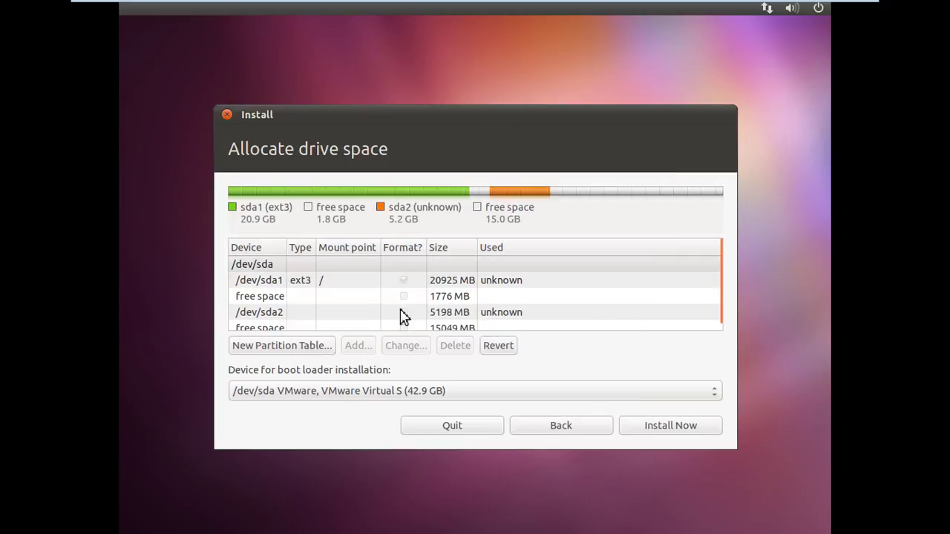
# Step: Set /dev/sda2 to be used as swap area
pyautogui.click(395, 317)
pyautogui.click(416, 347)
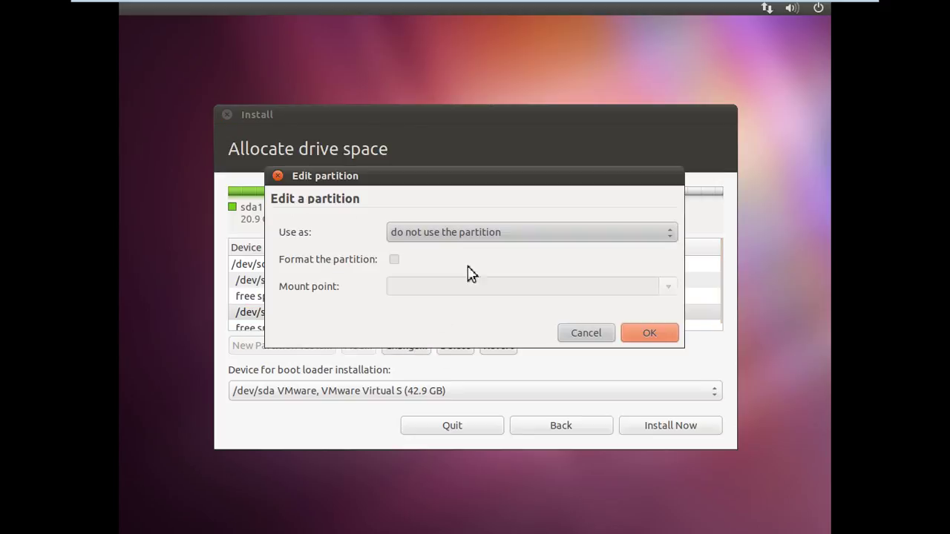
pyautogui.click(470, 237)
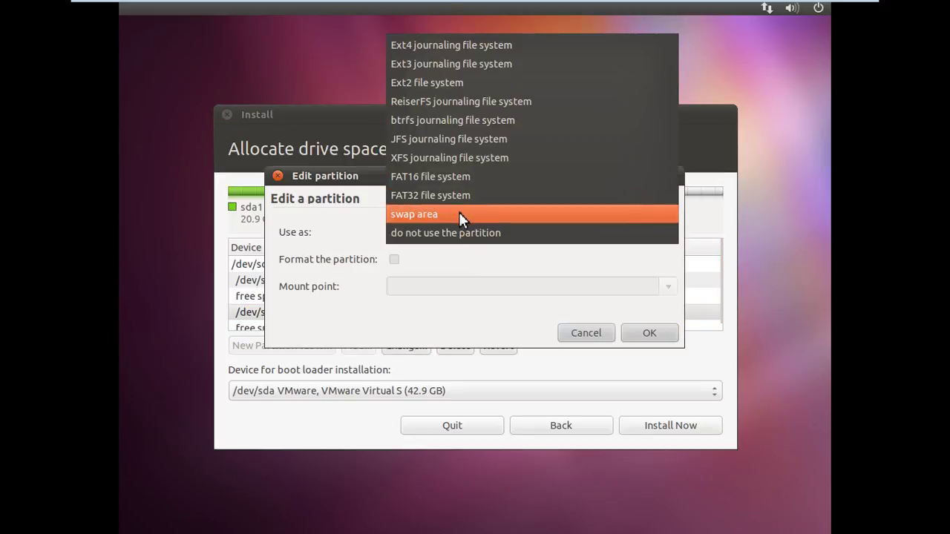
pyautogui.click(460, 214)
pyautogui.click(630, 336)
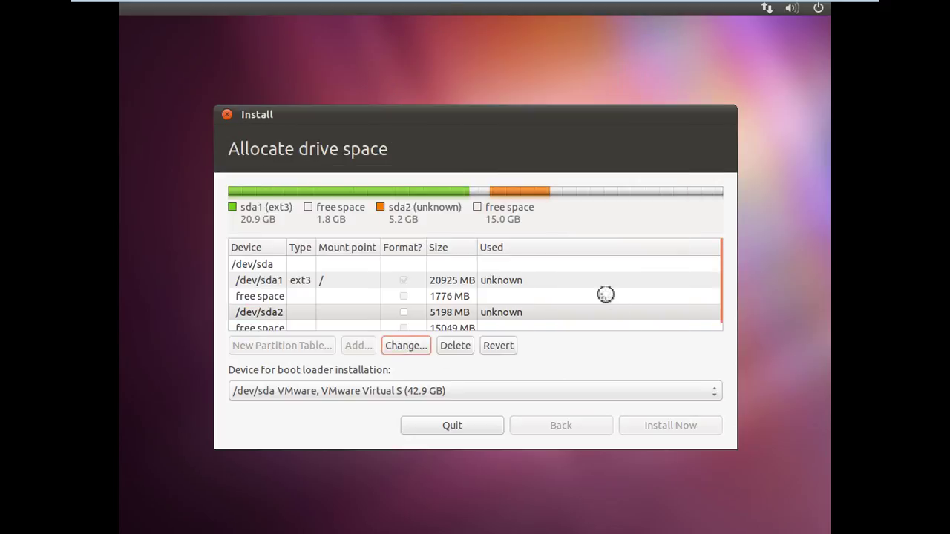
# Step: Set the boot loader installation device to /dev/sda1
pyautogui.click(398, 391)
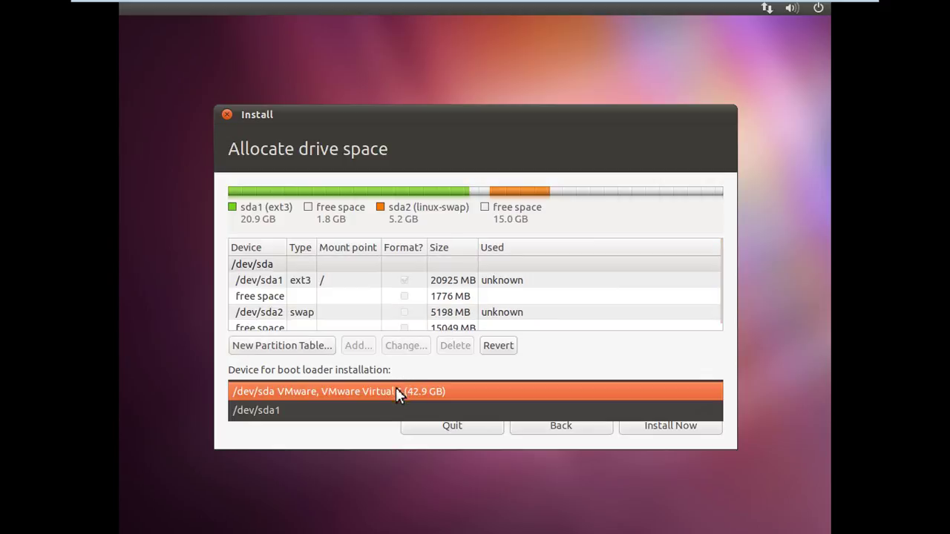
pyautogui.click(374, 413)
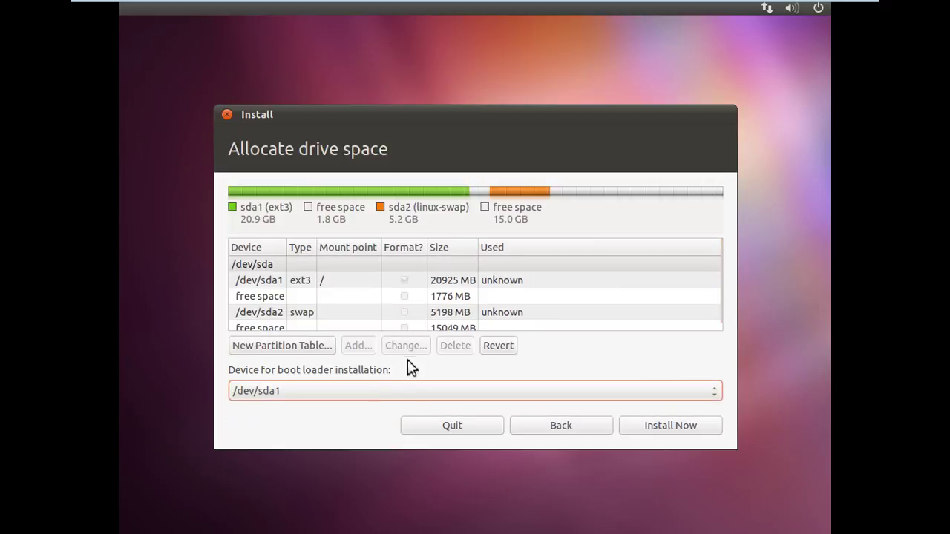
pyautogui.click(335, 398)
pyautogui.click(335, 398)
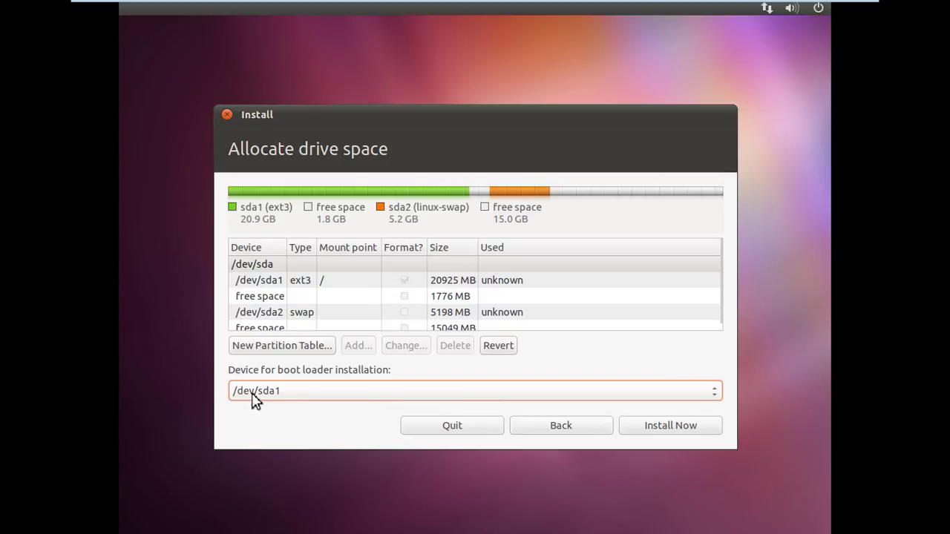
# Step: Start Install Now, set the location to Chongqing, China, and accept the USA keyboard layout
pyautogui.click(667, 431)
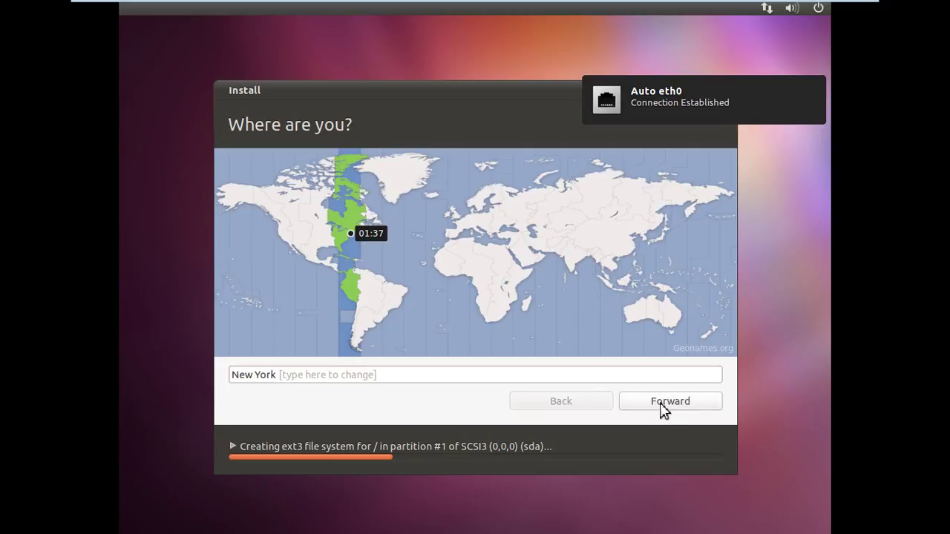
pyautogui.click(615, 250)
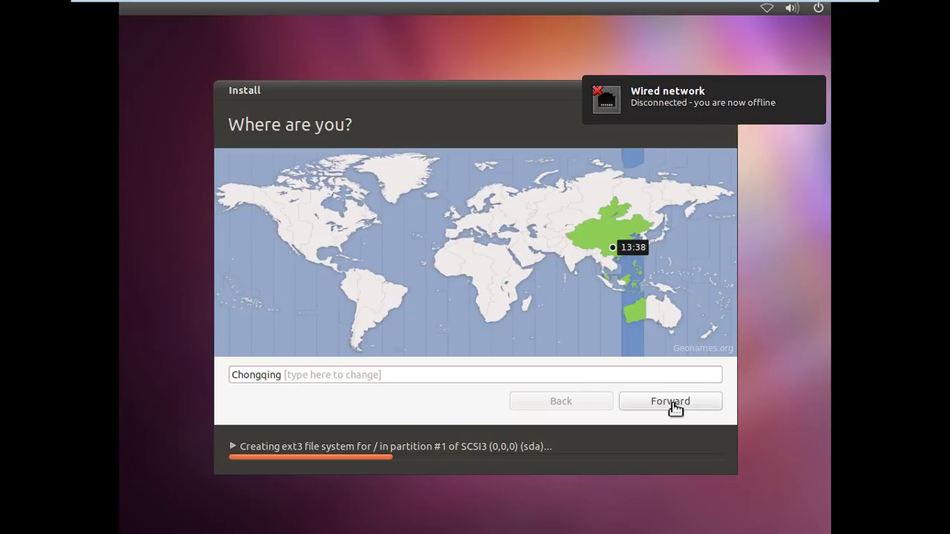
pyautogui.click(672, 405)
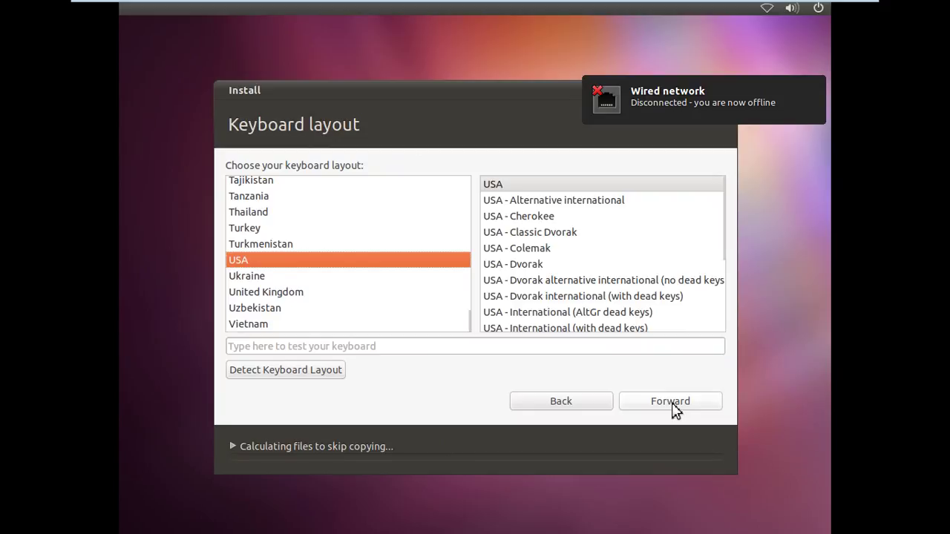
pyautogui.click(672, 404)
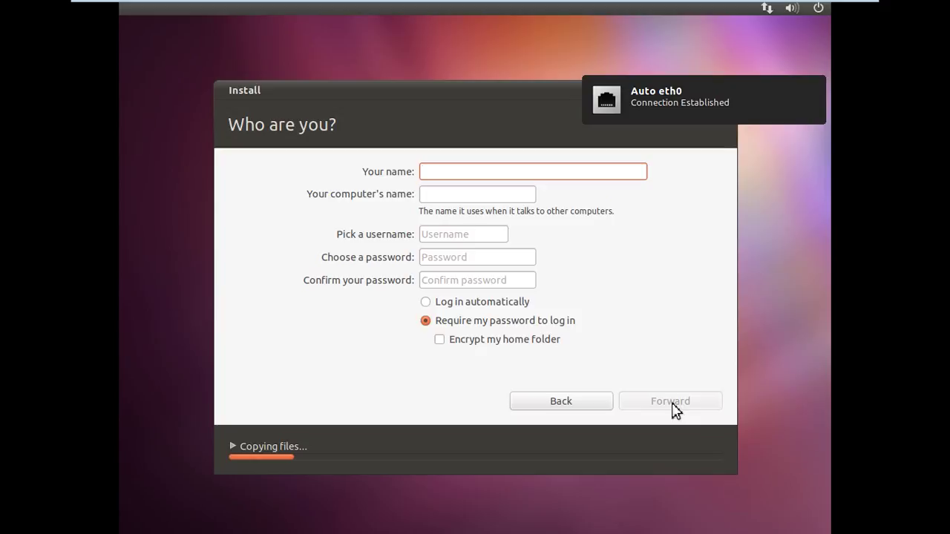
# Step: Enter the account name, type and confirm the account password, and continue the installation
pyautogui.write('sper')
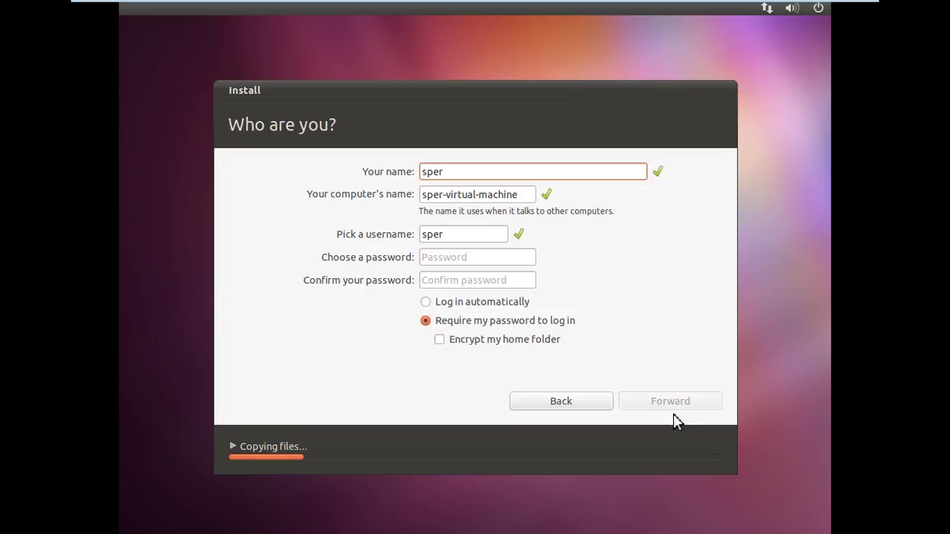
pyautogui.click(476, 260)
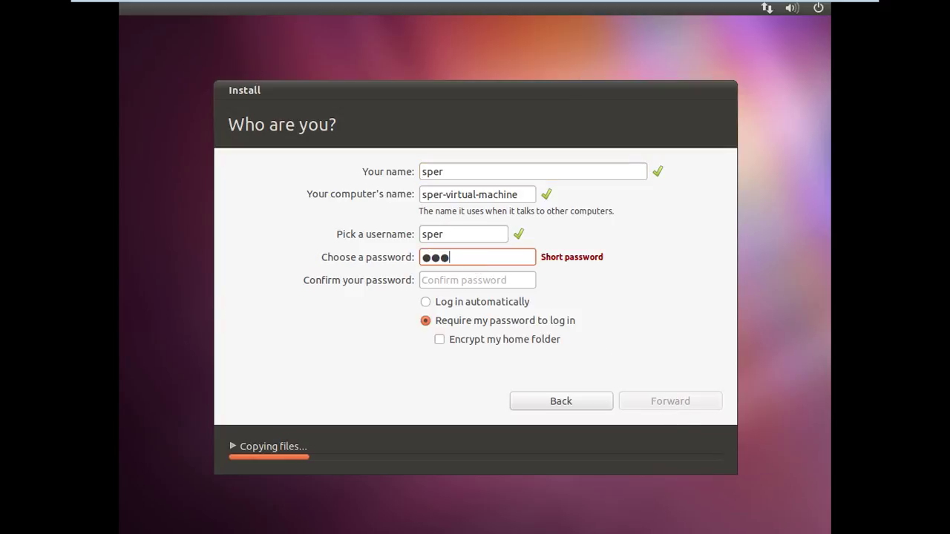
pyautogui.press('Tab')
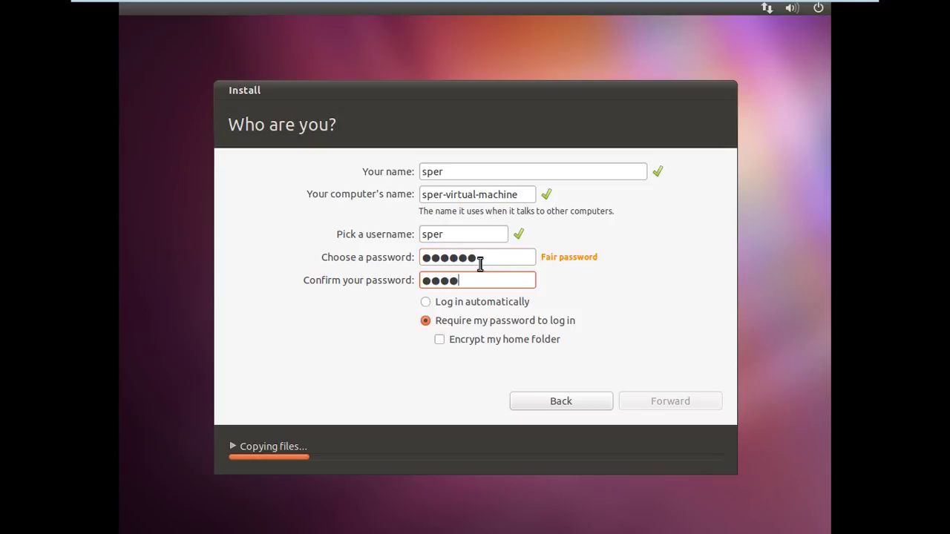
pyautogui.click(647, 403)
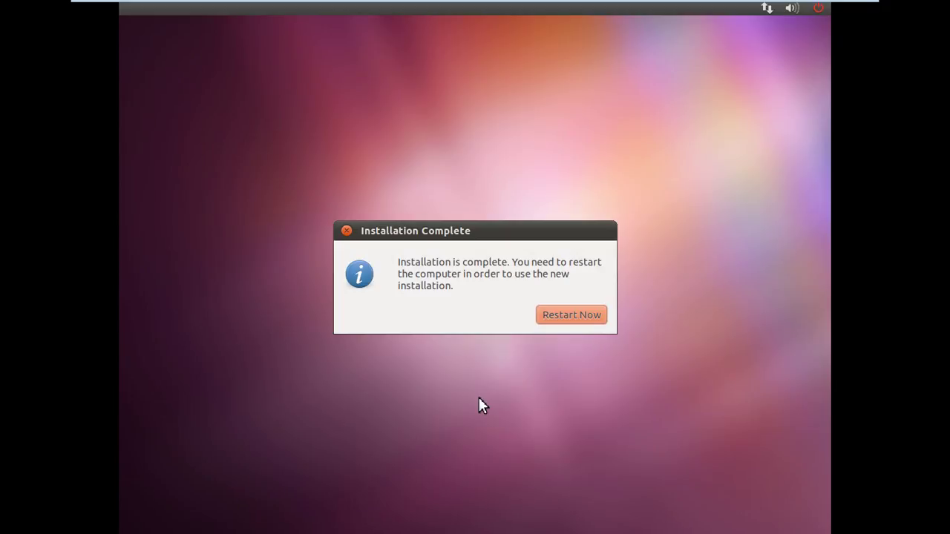
# Step: Restart after installation and confirm the installation media is removed
pyautogui.press('Return')
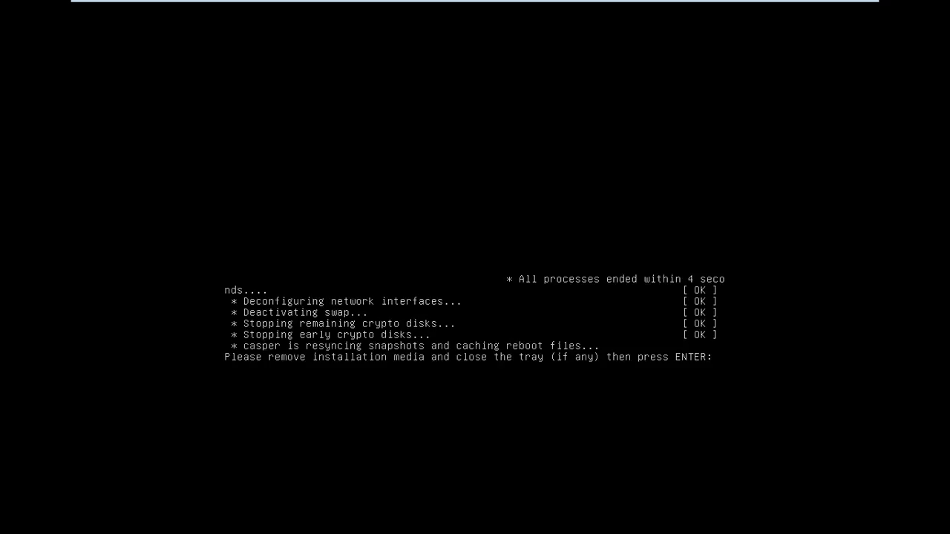
pyautogui.press('Return')
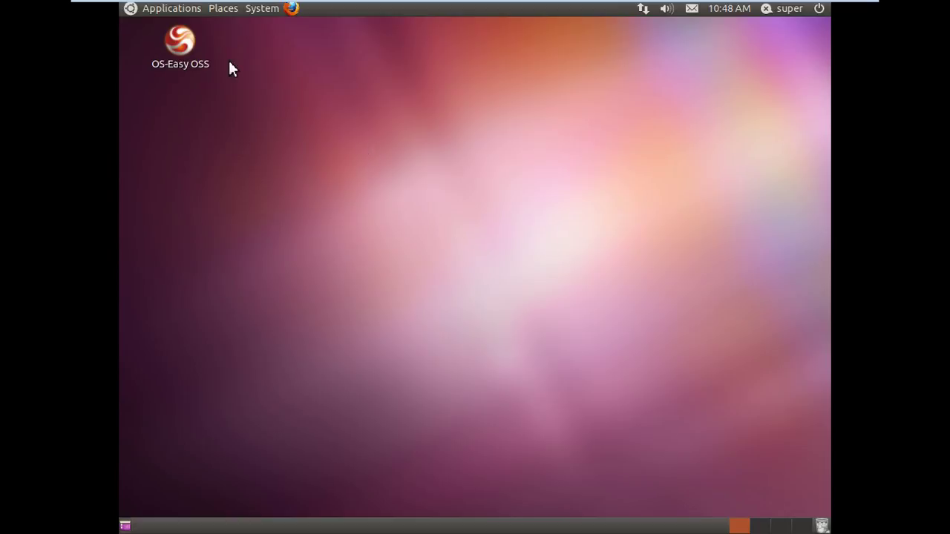
# Step: Copy oe-restore-setup-4.05-x86 from OS-Easy OSS > SoftWare > LinuxProgram > UpDrv onto the desktop
pyautogui.doubleClick(186, 47)
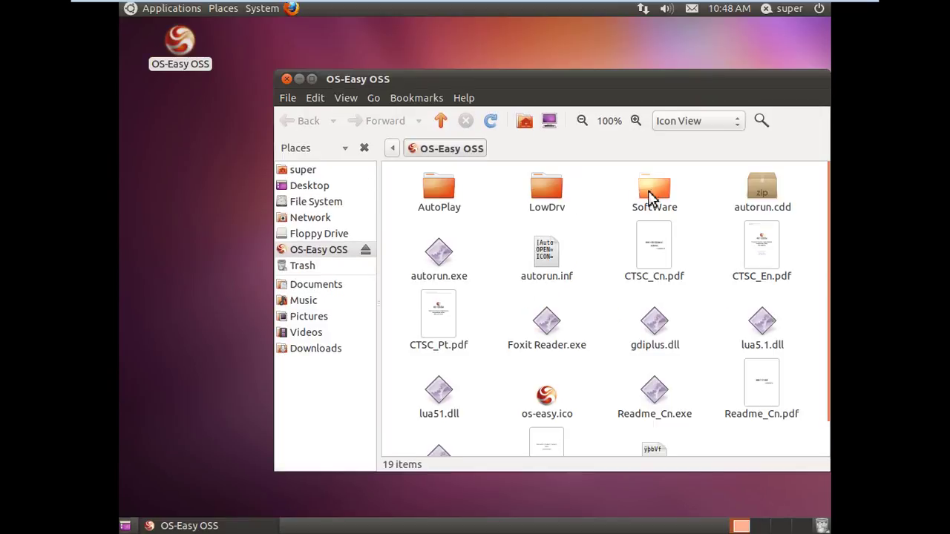
pyautogui.doubleClick(653, 194)
pyautogui.doubleClick(439, 190)
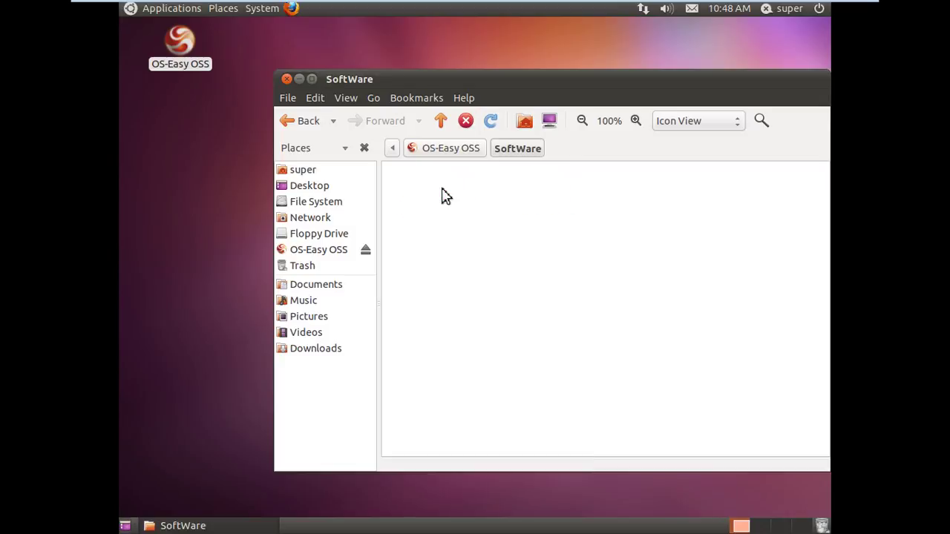
pyautogui.doubleClick(441, 192)
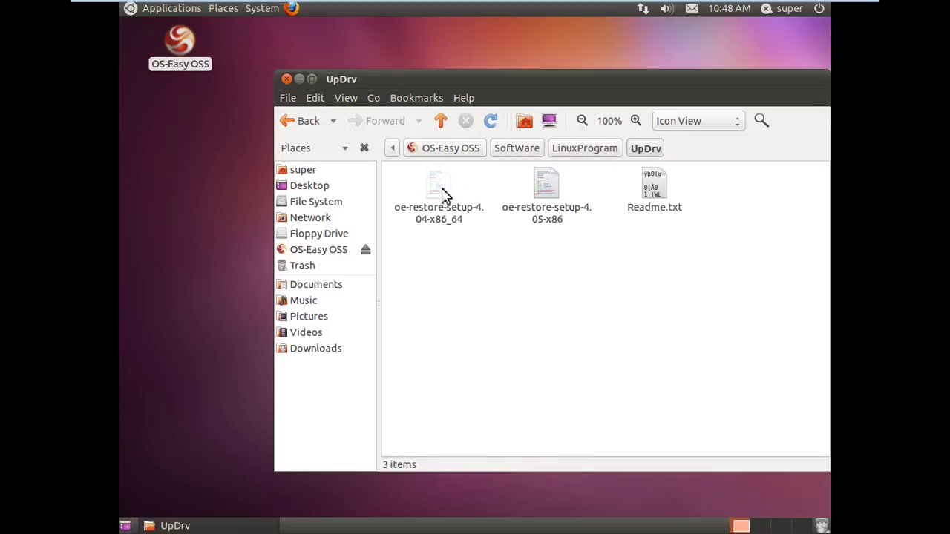
pyautogui.moveTo(544, 195); pyautogui.dragTo(198, 153)
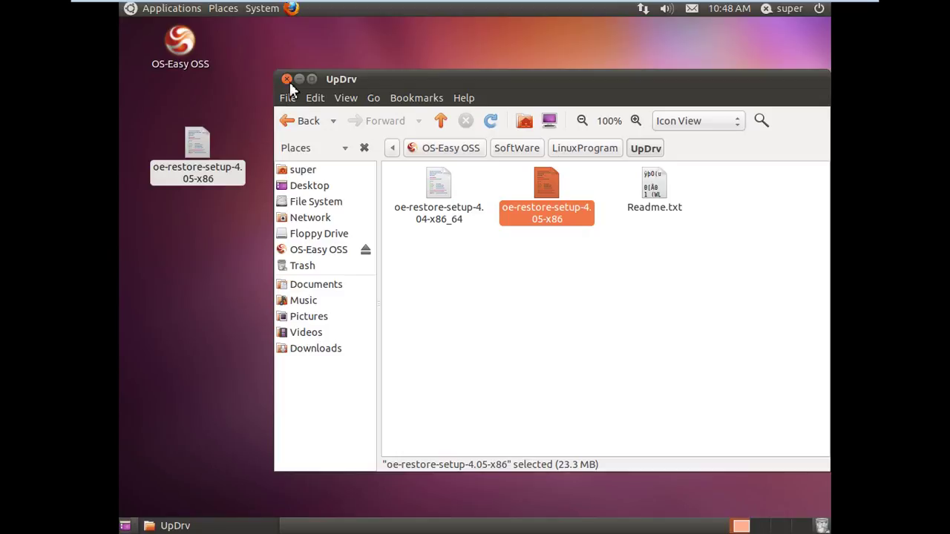
pyautogui.click(287, 79)
# Step: Enable 'Allow executing file as program' in the desktop setup file's Permissions
pyautogui.rightClick(194, 146)
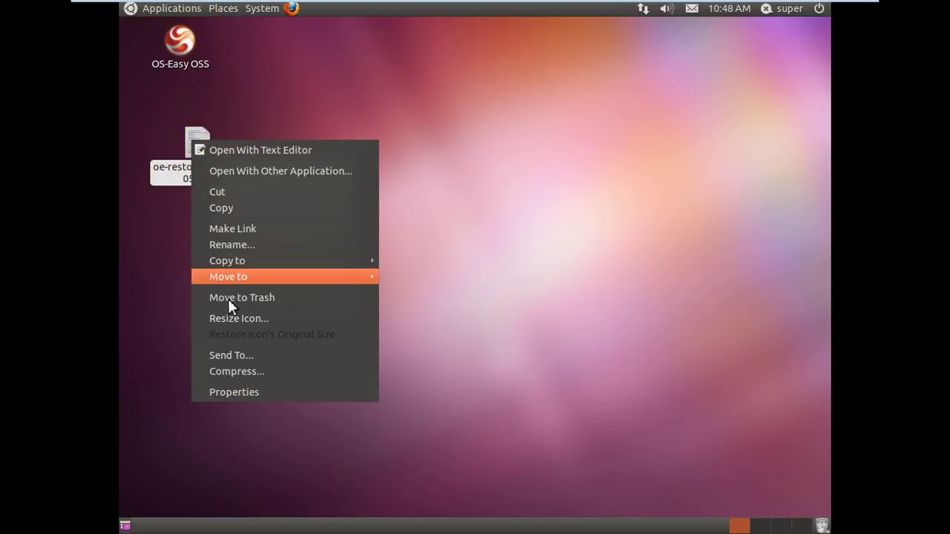
pyautogui.click(237, 396)
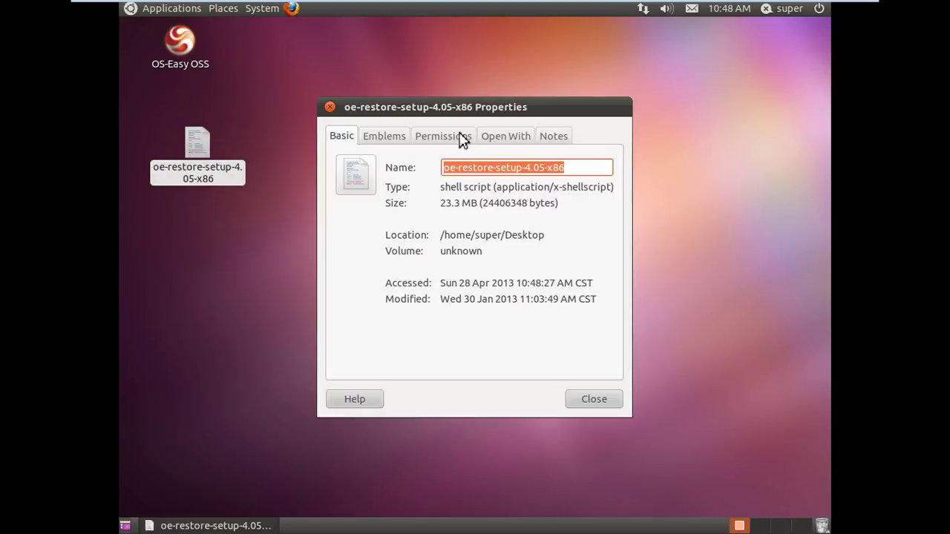
pyautogui.click(457, 138)
pyautogui.click(427, 323)
pyautogui.click(593, 404)
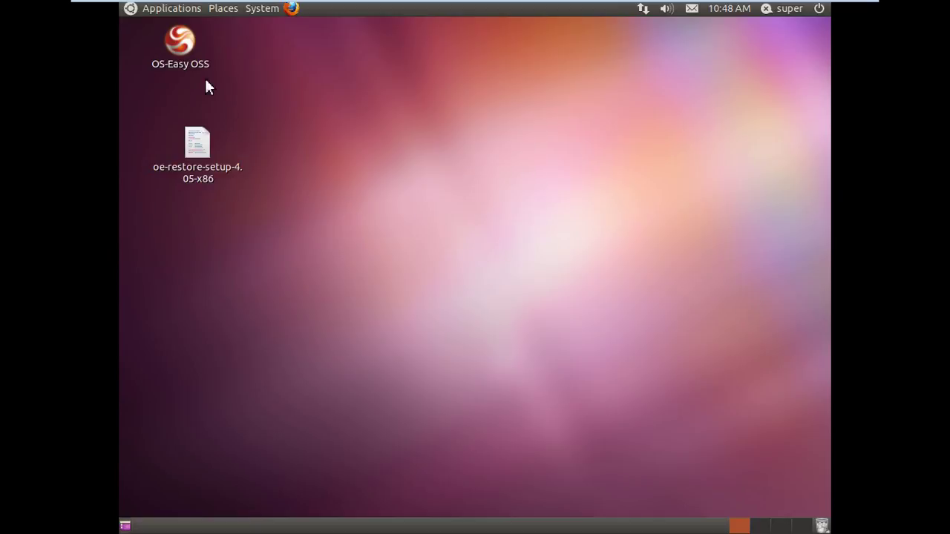
# Step: Launch Terminal from Applications > Accessories
pyautogui.click(183, 13)
pyautogui.moveTo(184, 28)
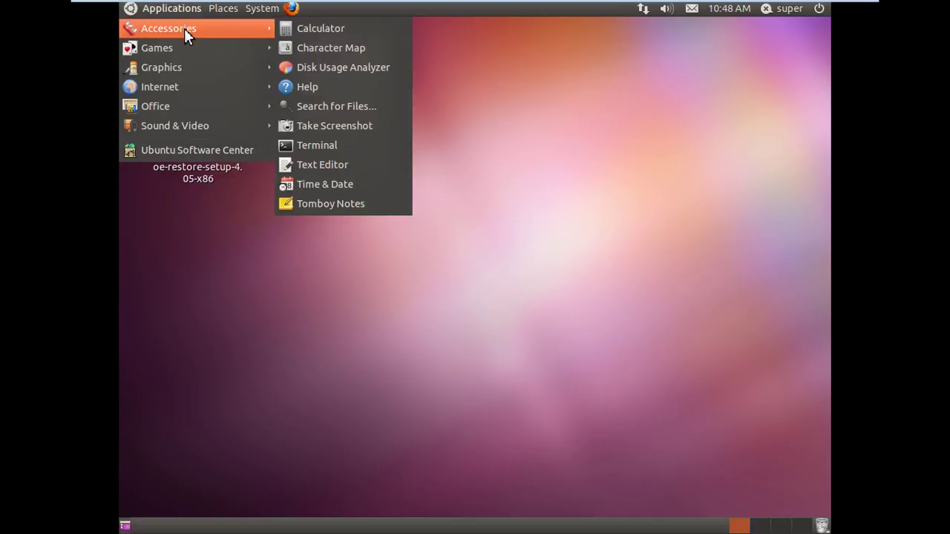
pyautogui.click(324, 145)
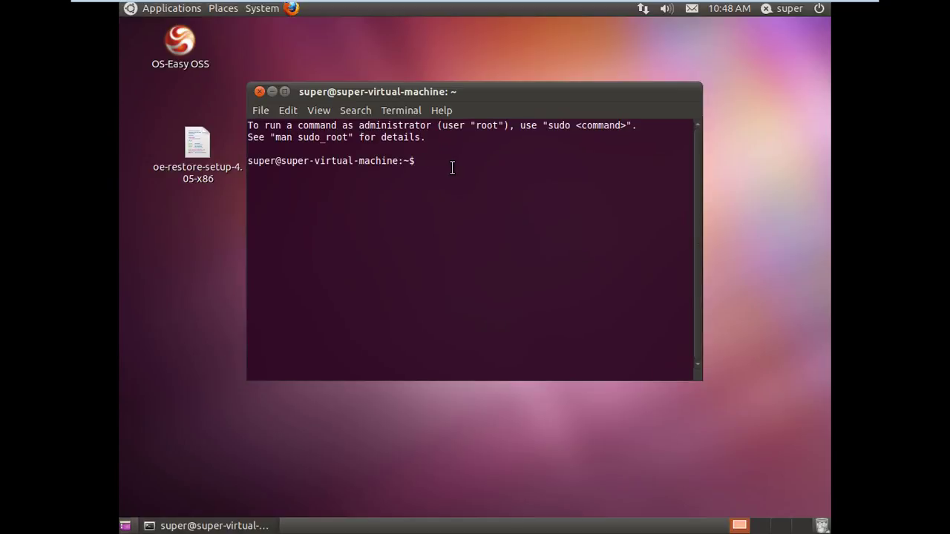
# Step: Run sudo on the dragged-in oe-restore-setup-4.05-x86 path and enter the administrator password
pyautogui.write('sudo /')
pyautogui.moveTo(217, 179); pyautogui.dragTo(418, 203)
pyautogui.click(356, 187)
pyautogui.press('Return')
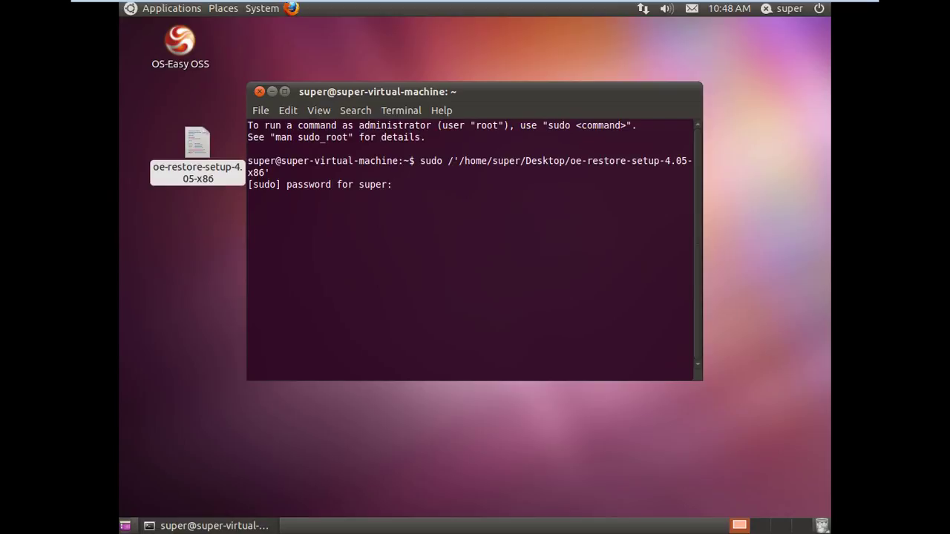
pyautogui.press('Return')
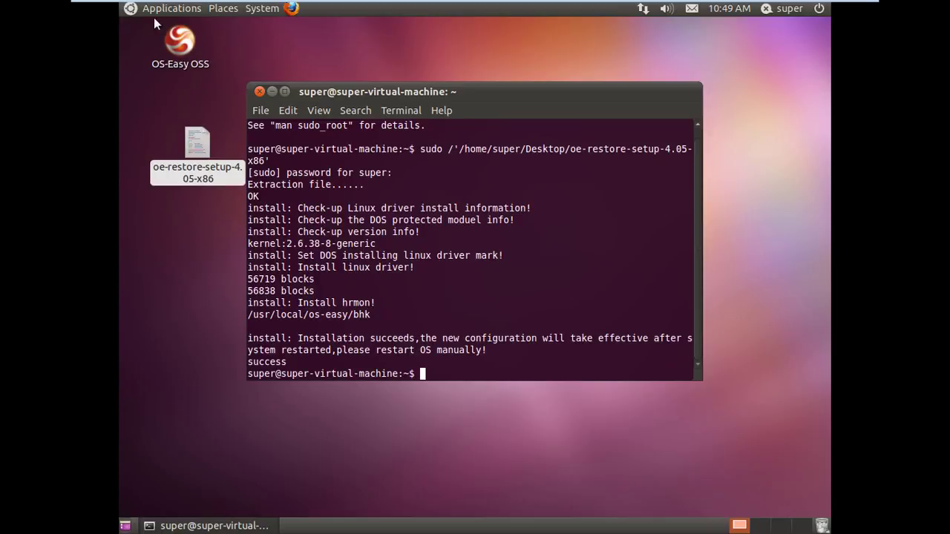
# Step: Close the Terminal and restart Ubuntu from the power menu
pyautogui.click(258, 91)
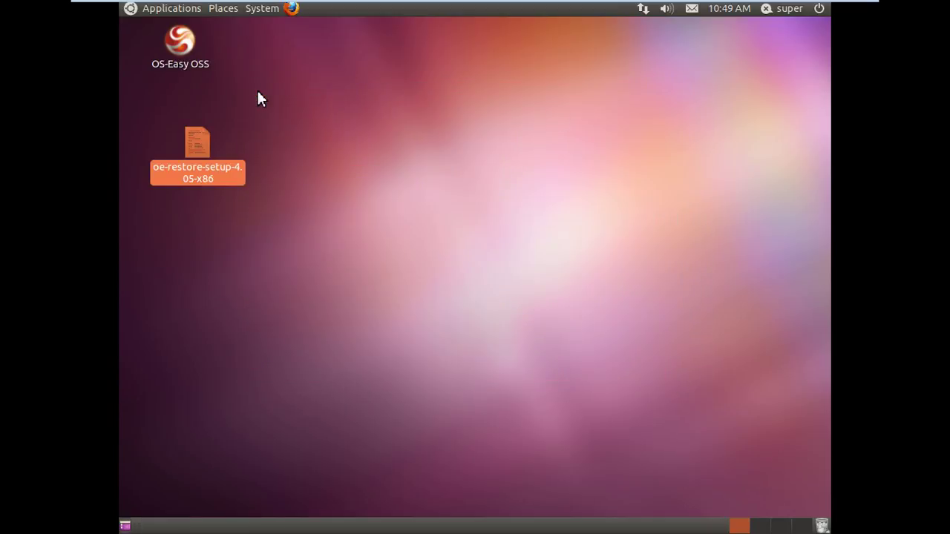
pyautogui.click(818, 8)
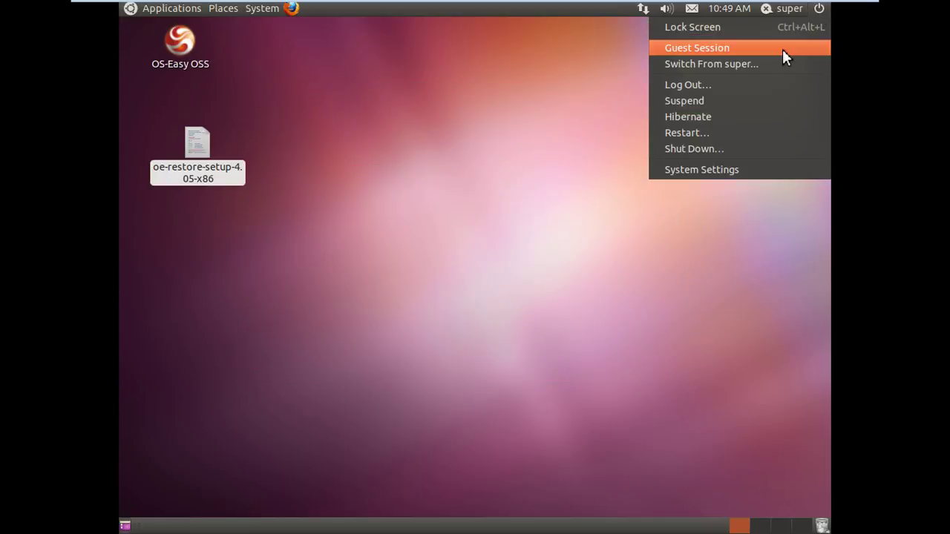
pyautogui.click(734, 133)
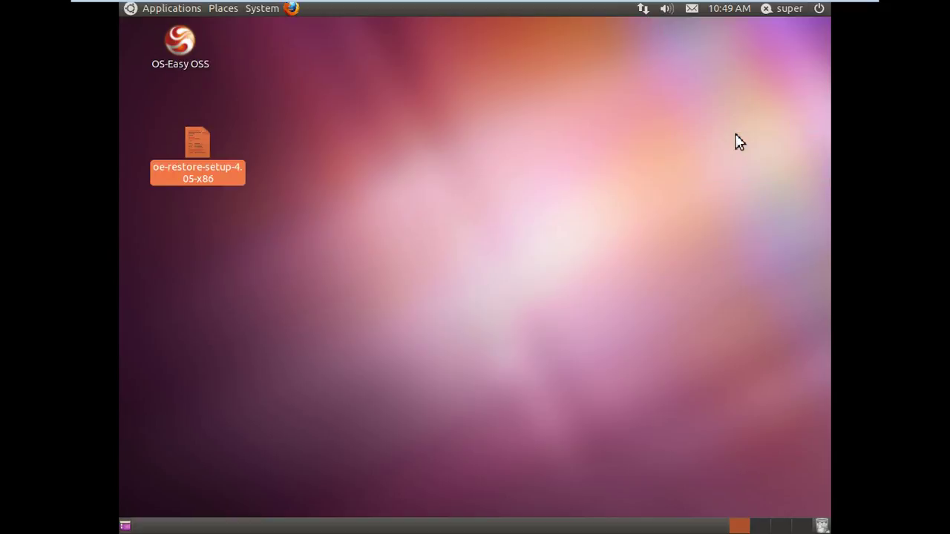
pyautogui.click(573, 316)
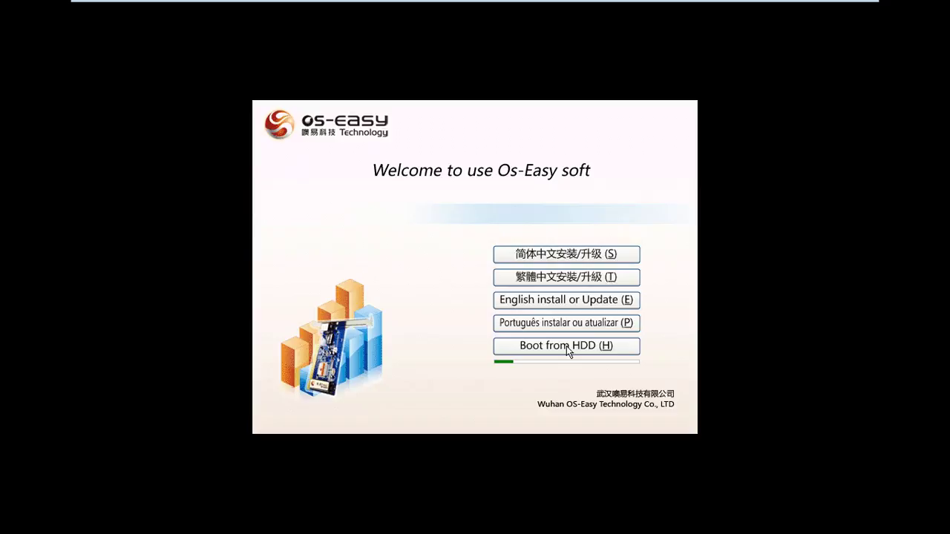
# Step: Boot from the hard disk, dismiss the administrator password check, and start ubuntu from the OS menu
pyautogui.click(567, 345)
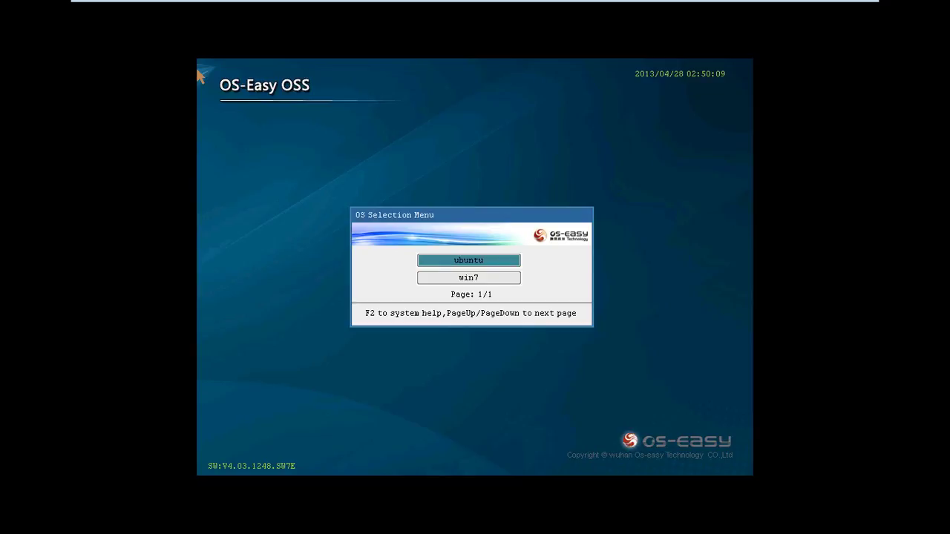
pyautogui.press('F2')
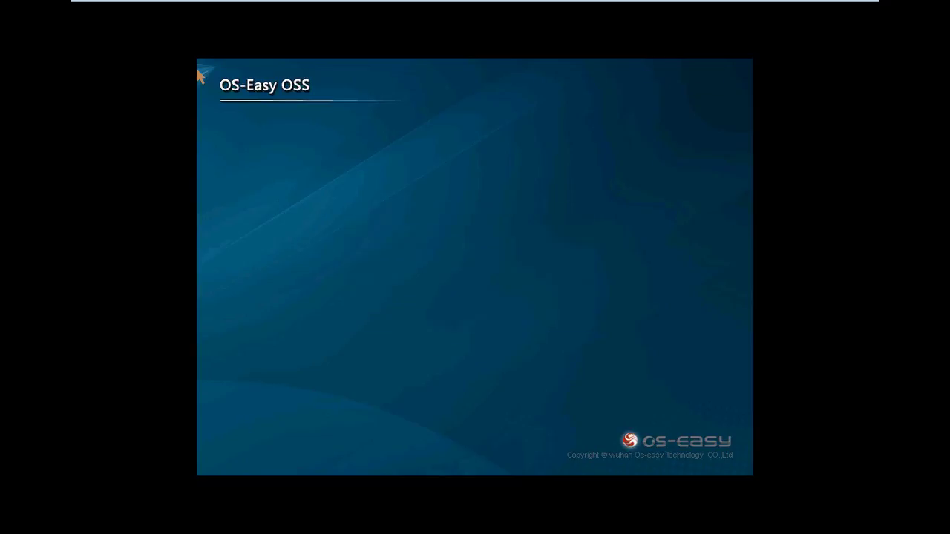
pyautogui.press('Escape')
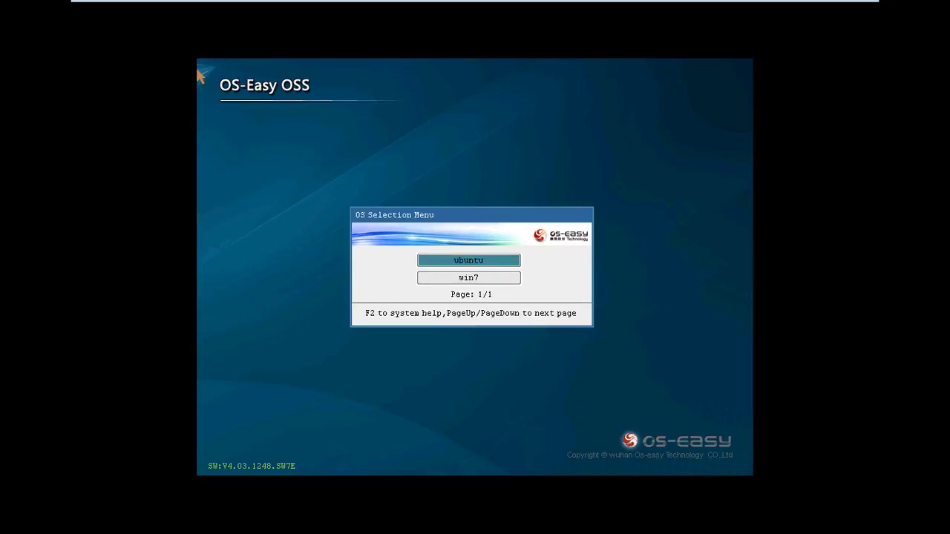
pyautogui.press('Return')
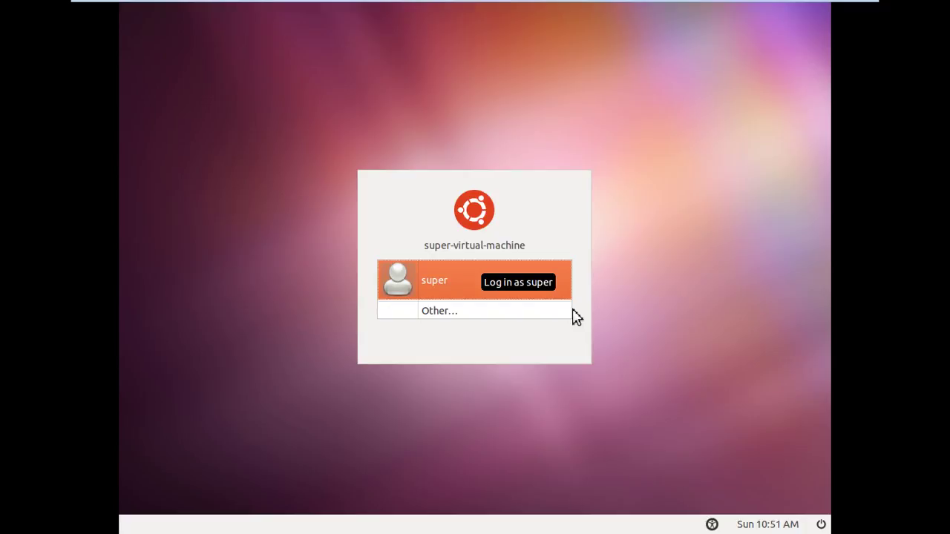
# Step: Select the only user account and log in to Ubuntu with its password
pyautogui.click(475, 293)
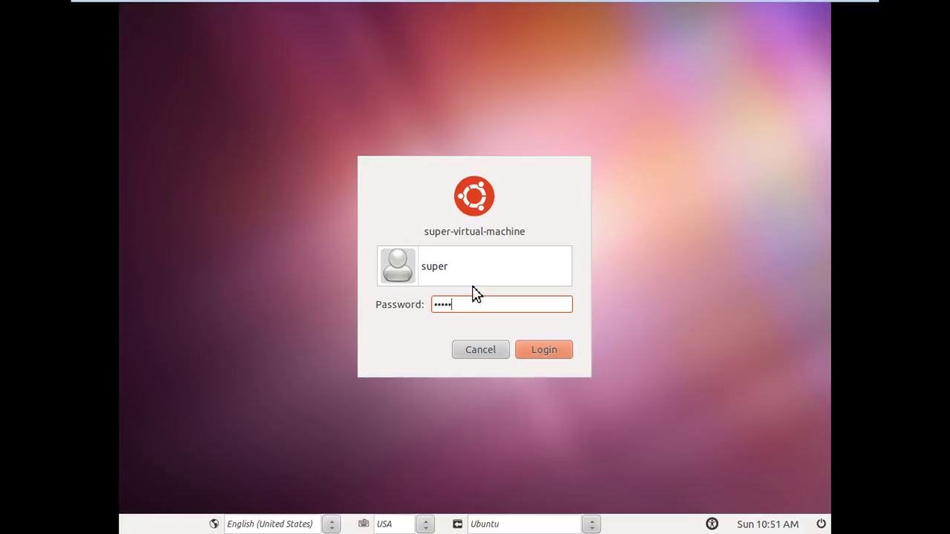
pyautogui.press('Return')
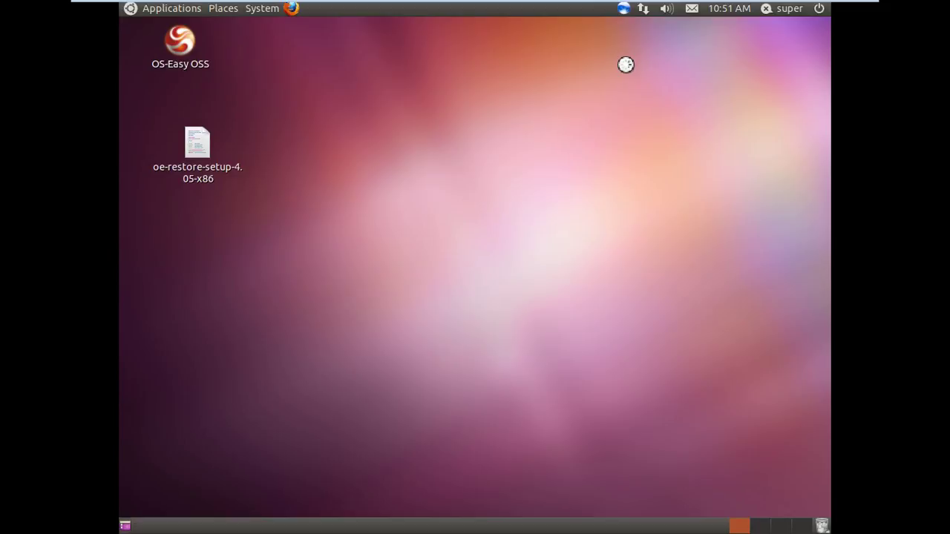
# Step: Check hrmon's protection status and system info, then close both windows
pyautogui.click(623, 11)
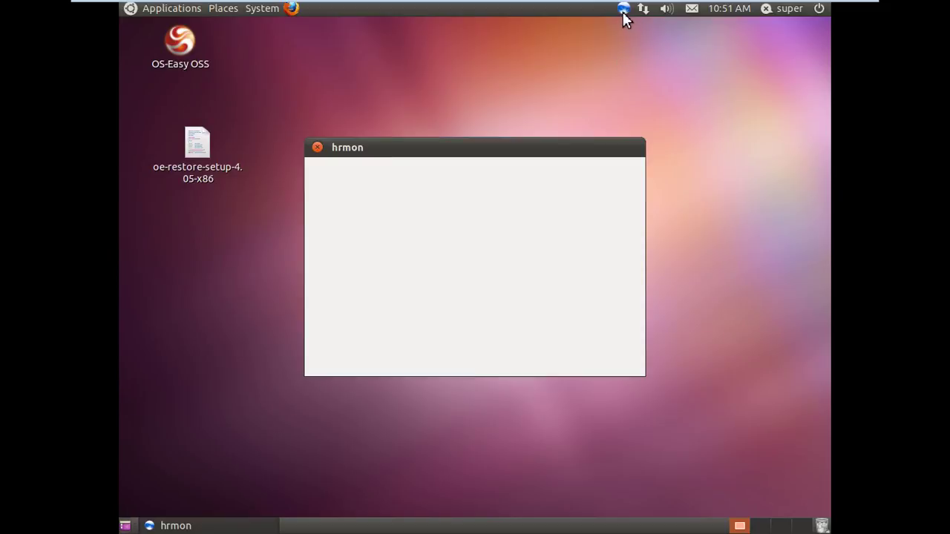
pyautogui.moveTo(517, 152); pyautogui.dragTo(523, 119)
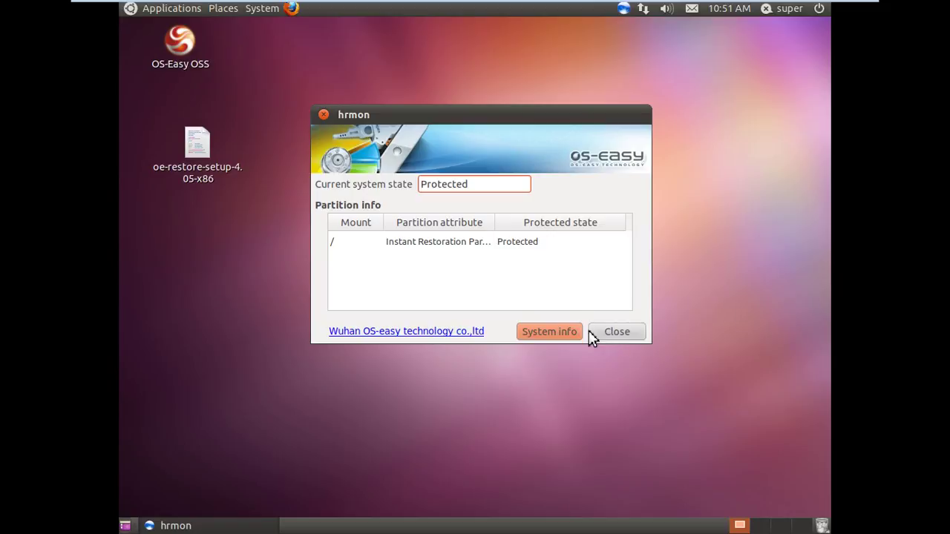
pyautogui.click(562, 331)
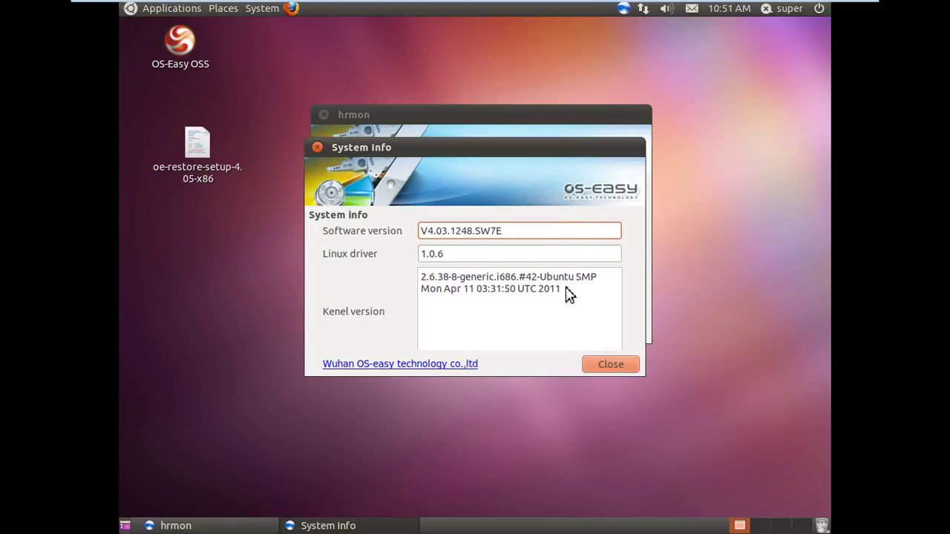
pyautogui.click(599, 365)
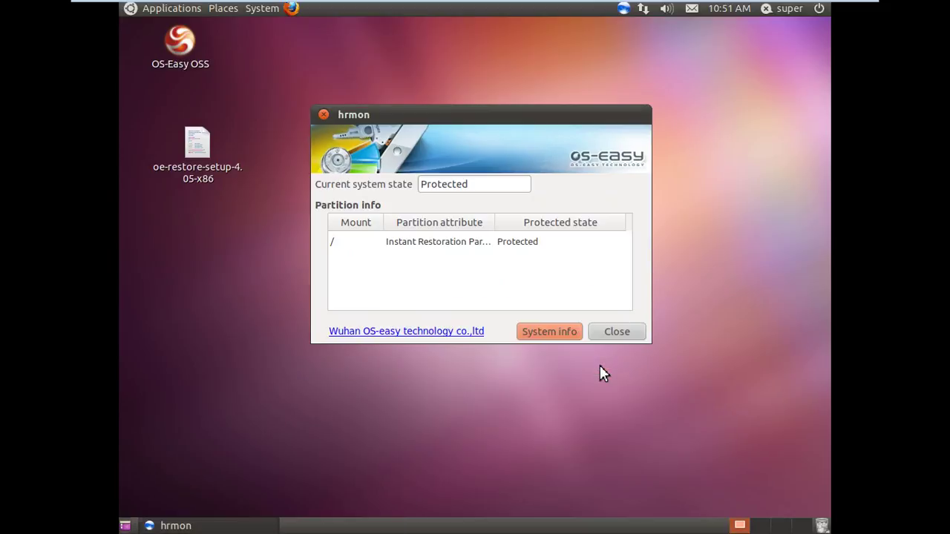
pyautogui.click(606, 335)
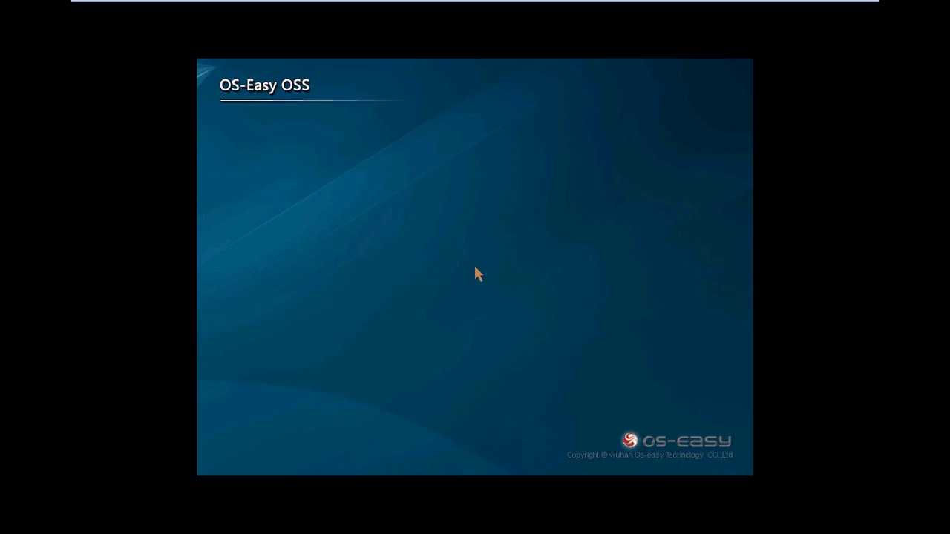
# Step: Boot the win7 entry from the OS Selection Menu
pyautogui.press('Down')
pyautogui.press('Return')
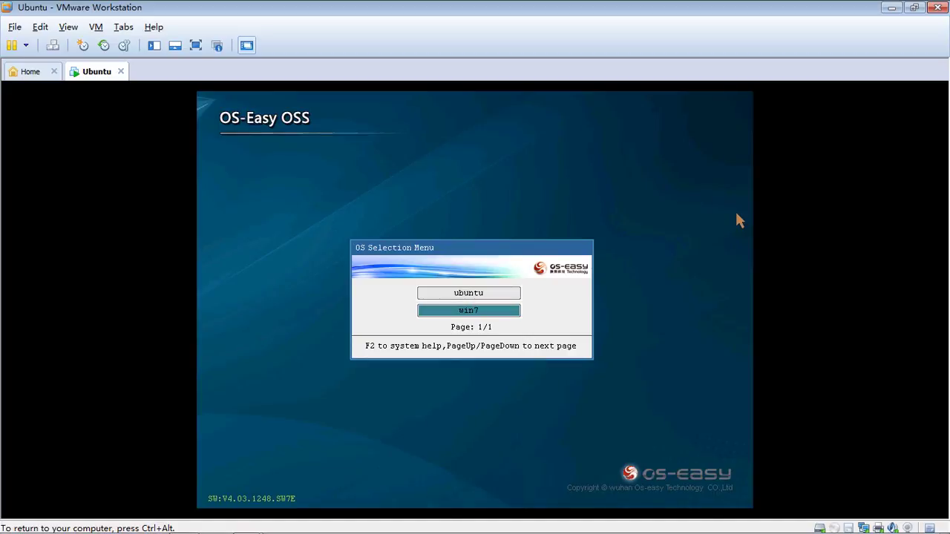
pyautogui.press('Return')
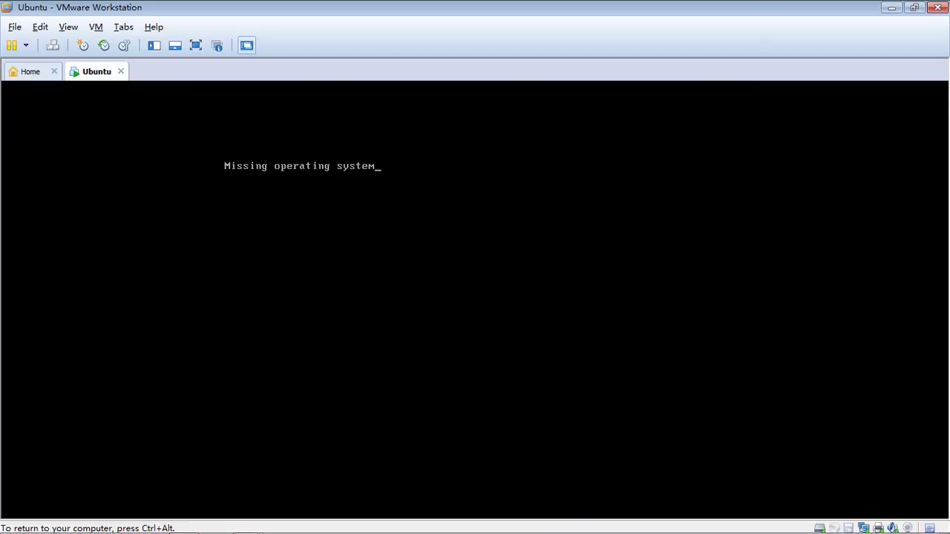
# Step: Connect the virtual CD/DVD drive and restart the VM to boot from the Windows disc
pyautogui.hotkey('ctrl', 'alt')
pyautogui.rightClick(834, 528)
pyautogui.click(858, 503)
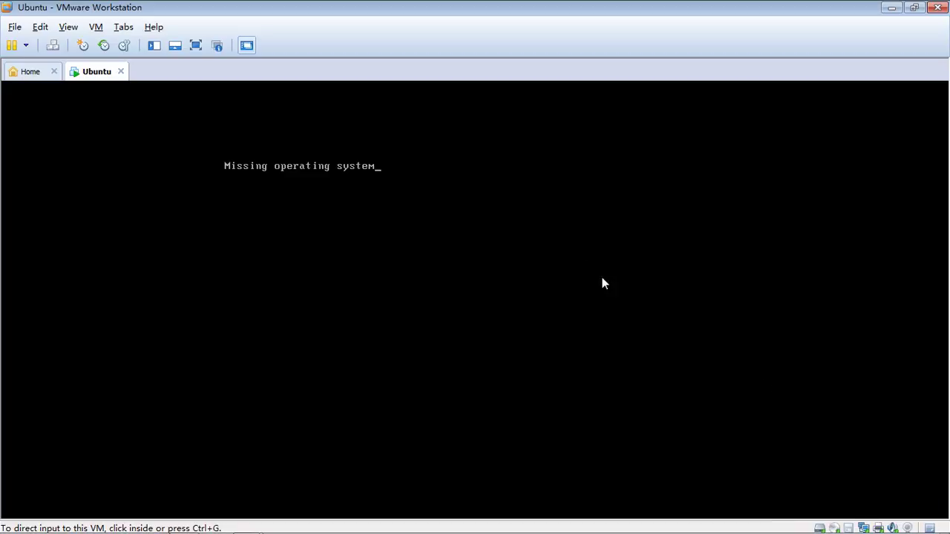
pyautogui.click(432, 216)
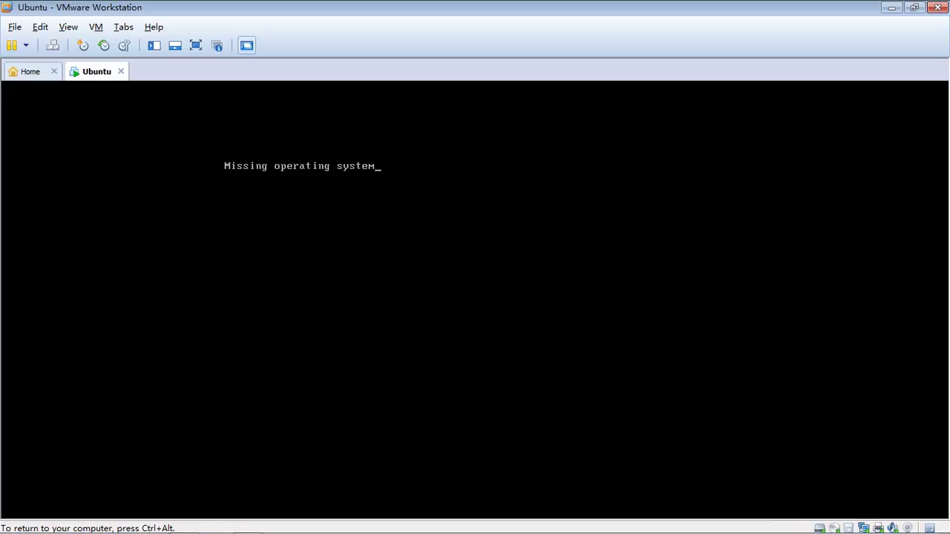
pyautogui.press('ctrl+alt+Insert')
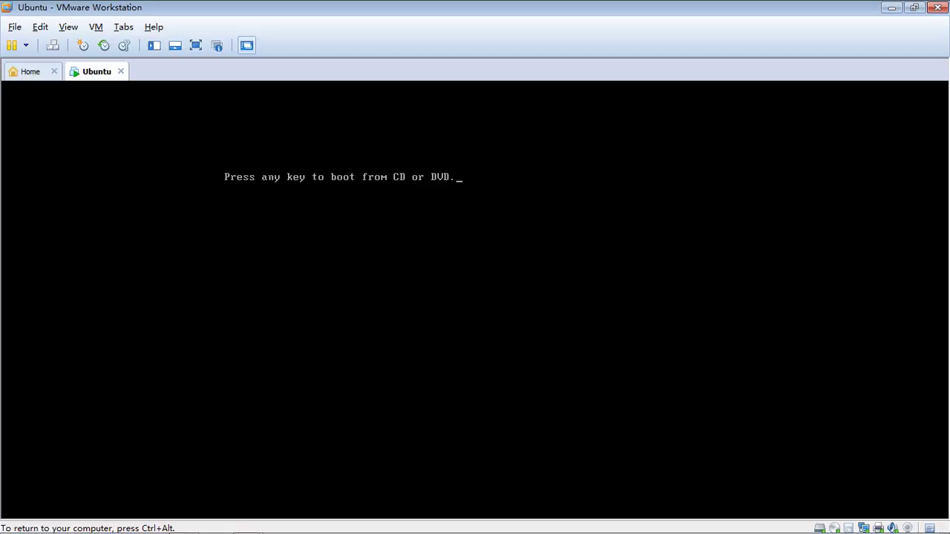
pyautogui.press('Return')
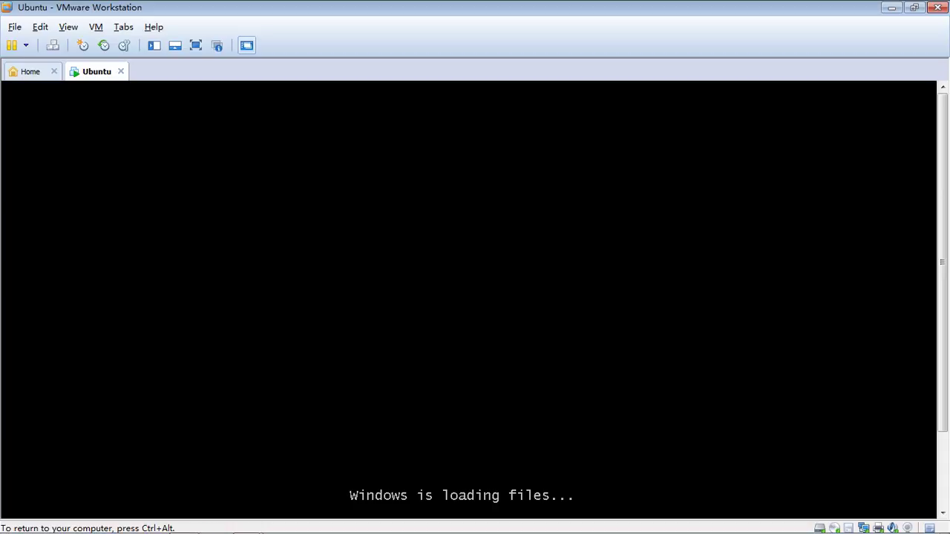
# Step: Go full screen, keep the English defaults, choose Install now and accept the license terms
pyautogui.click(194, 46)
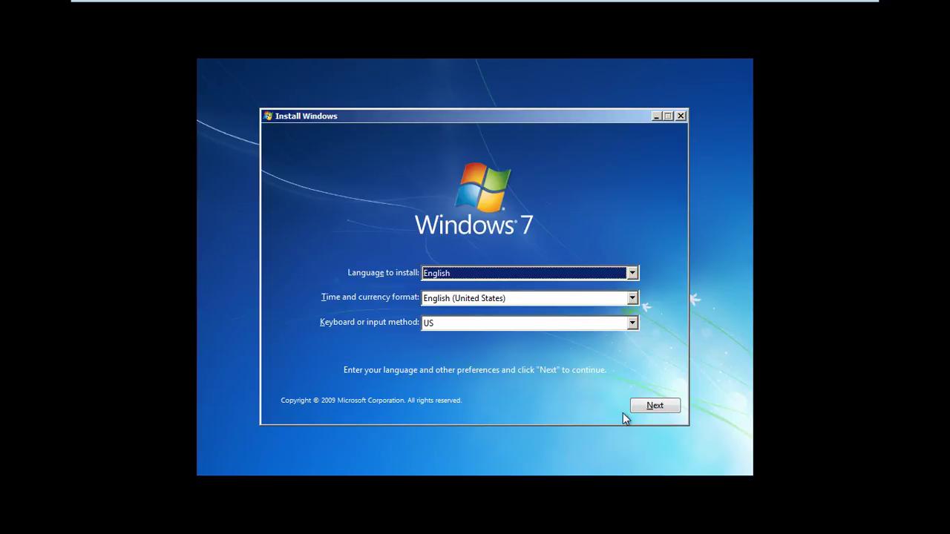
pyautogui.click(655, 405)
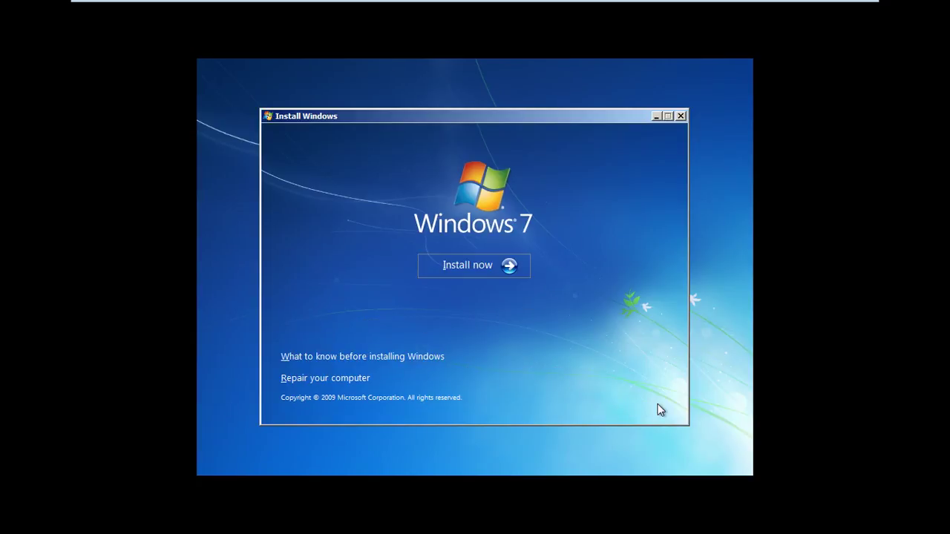
pyautogui.click(510, 266)
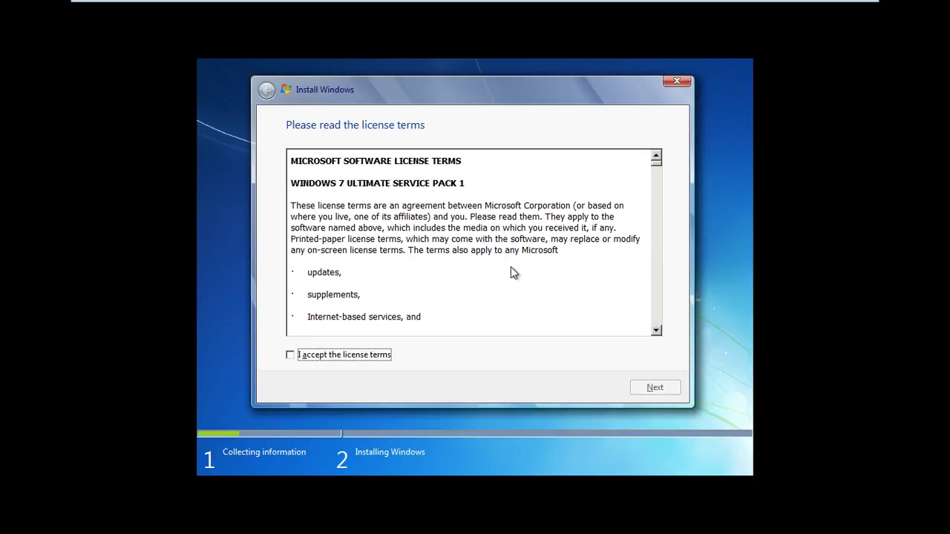
pyautogui.click(289, 355)
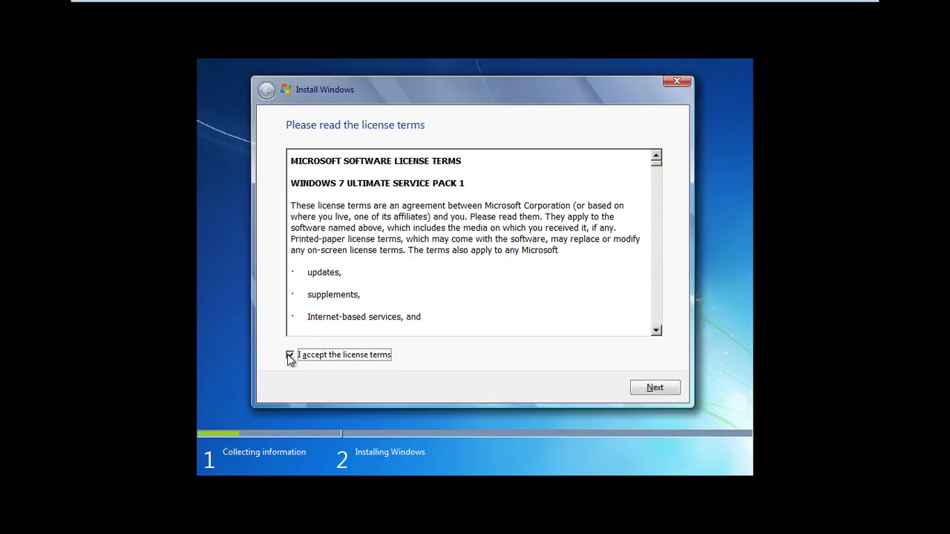
pyautogui.click(666, 387)
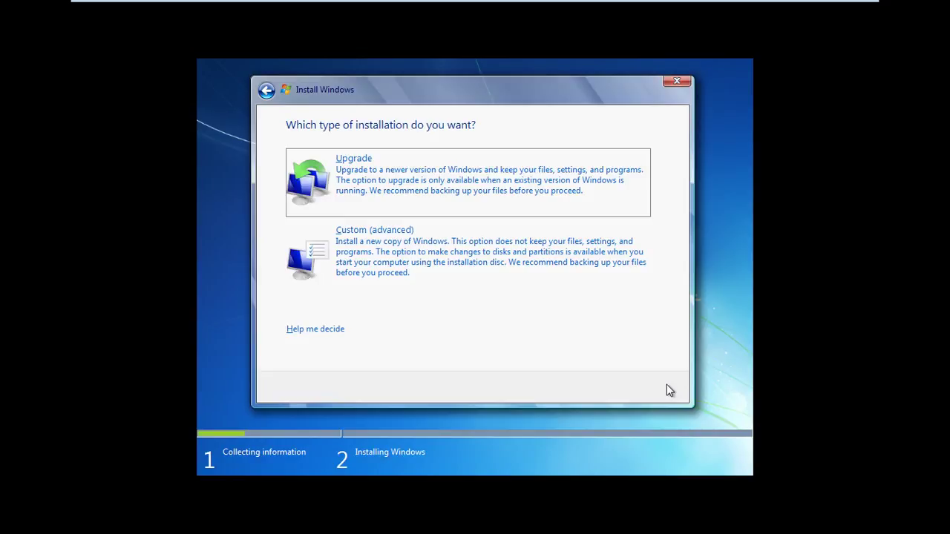
# Step: Choose a Custom install onto Disk 0 Partition 1 (13.8 GB) and start copying files
pyautogui.click(505, 260)
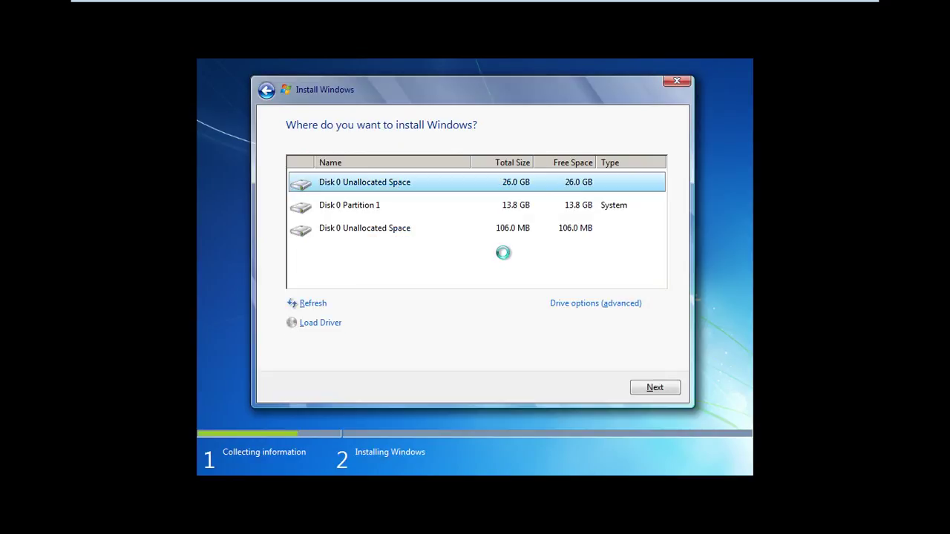
pyautogui.click(502, 208)
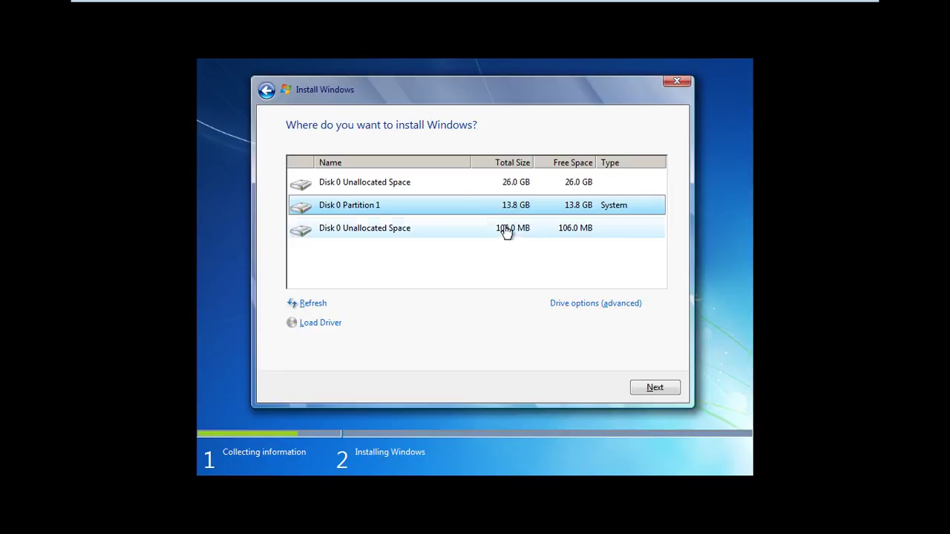
pyautogui.click(658, 388)
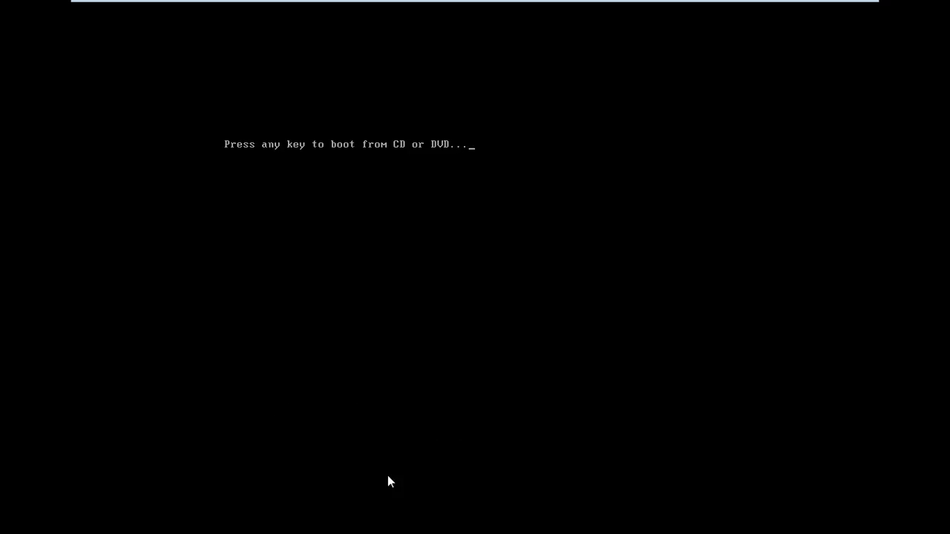
# Step: Enter the user name and confirm the user and computer names
pyautogui.press('Return')
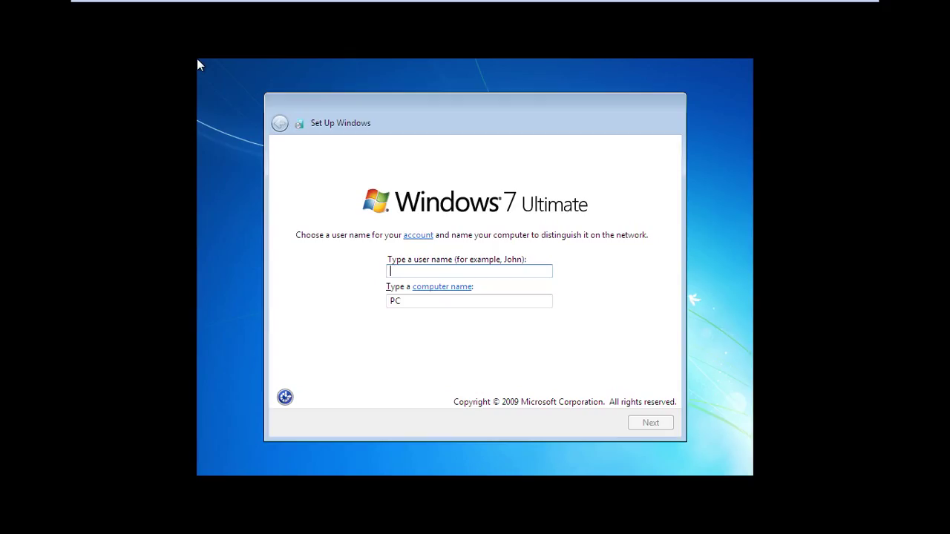
pyautogui.write('super')
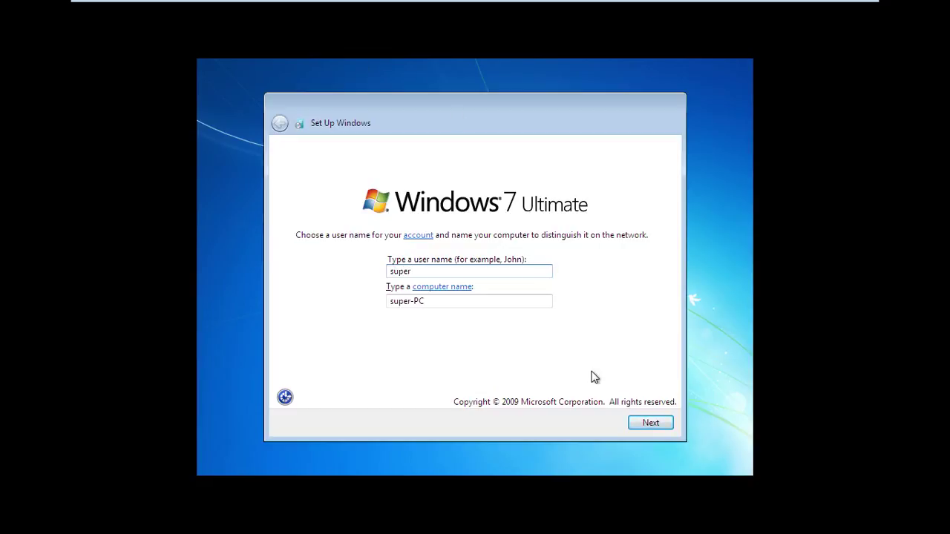
pyautogui.click(651, 423)
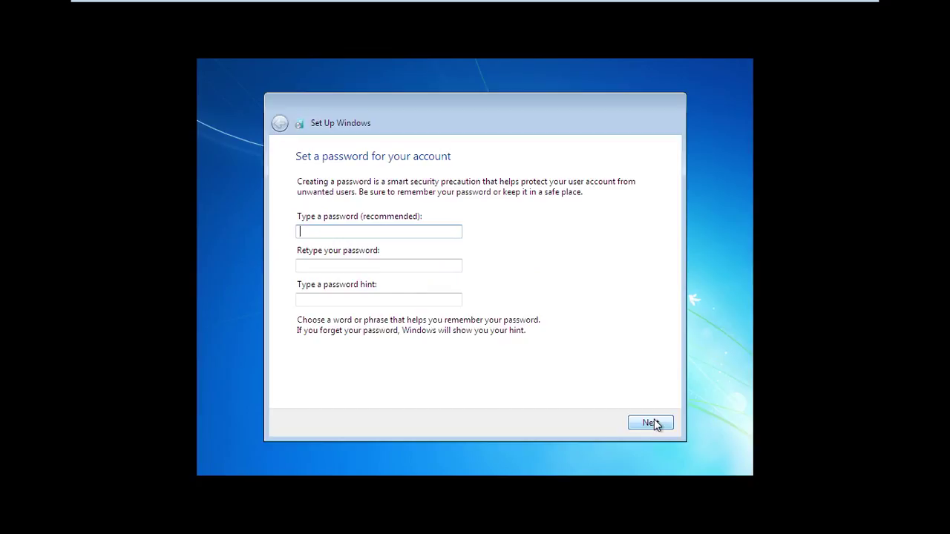
# Step: Set the account password and hint, skip the product key, and choose Ask me later for updates
pyautogui.write('••••••')
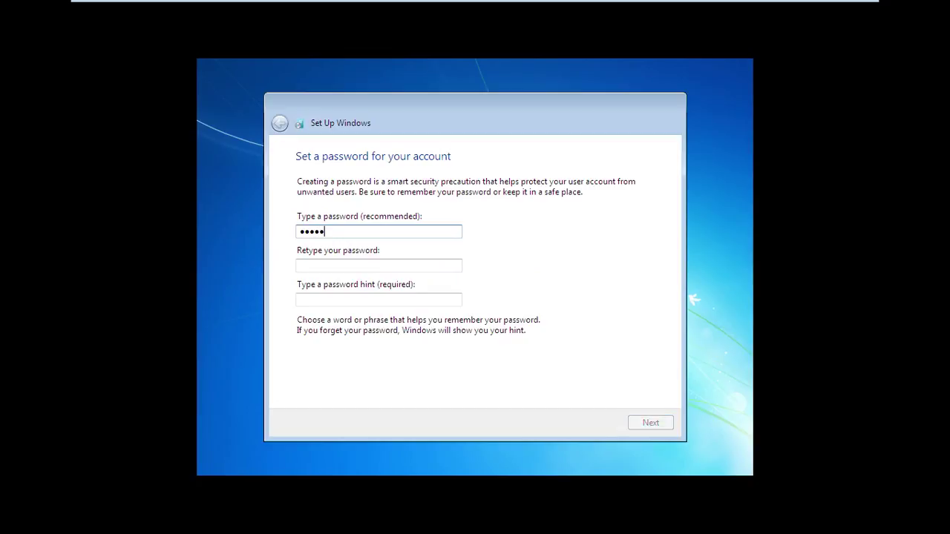
pyautogui.press('Tab')
pyautogui.write('•••••')
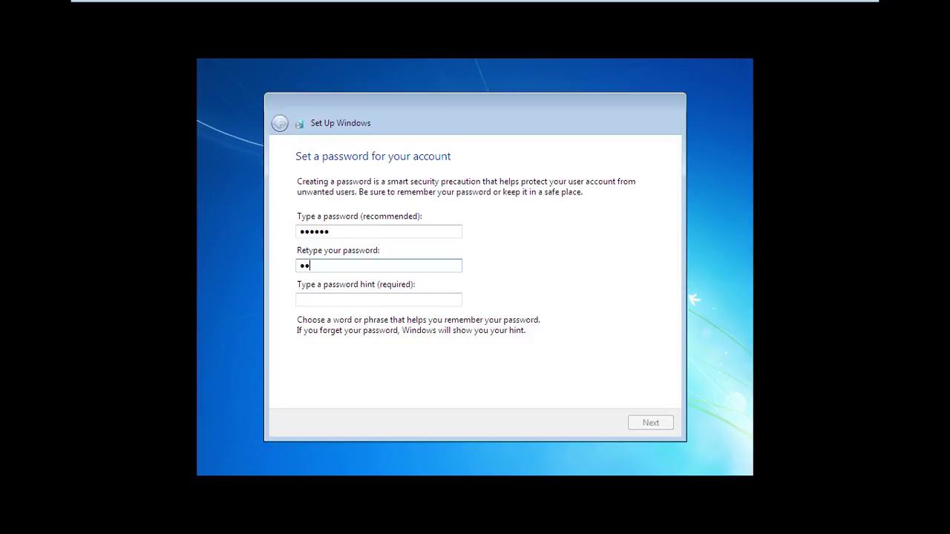
pyautogui.write('•')
pyautogui.press('Tab')
pyautogui.write('abc')
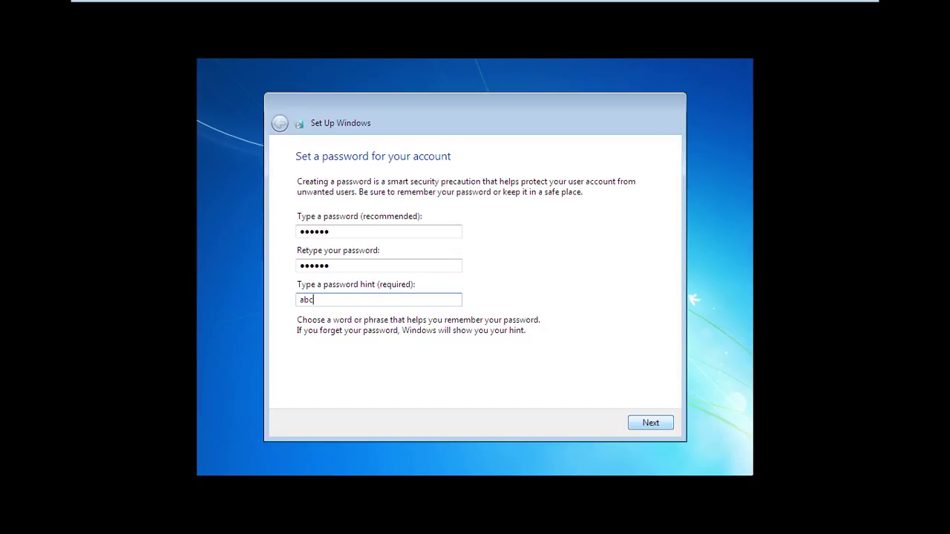
pyautogui.click(657, 423)
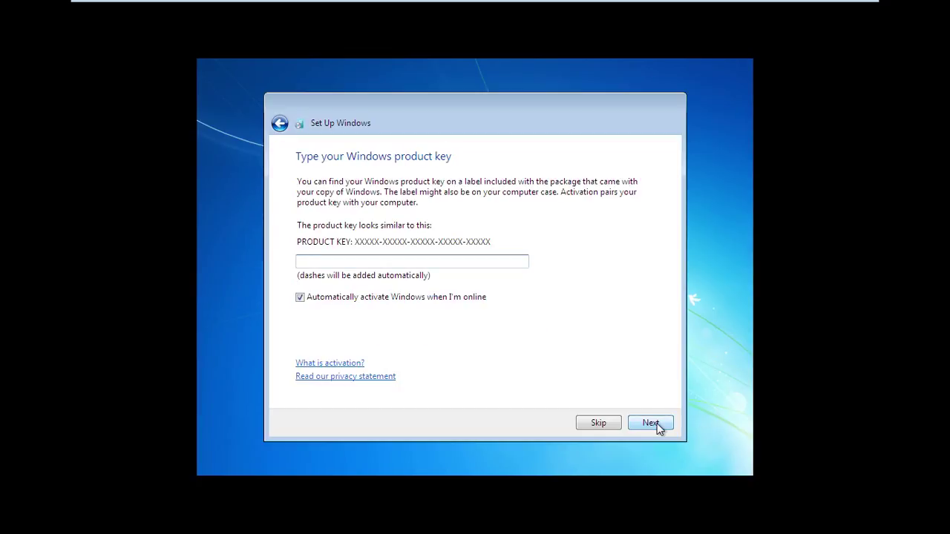
pyautogui.click(656, 423)
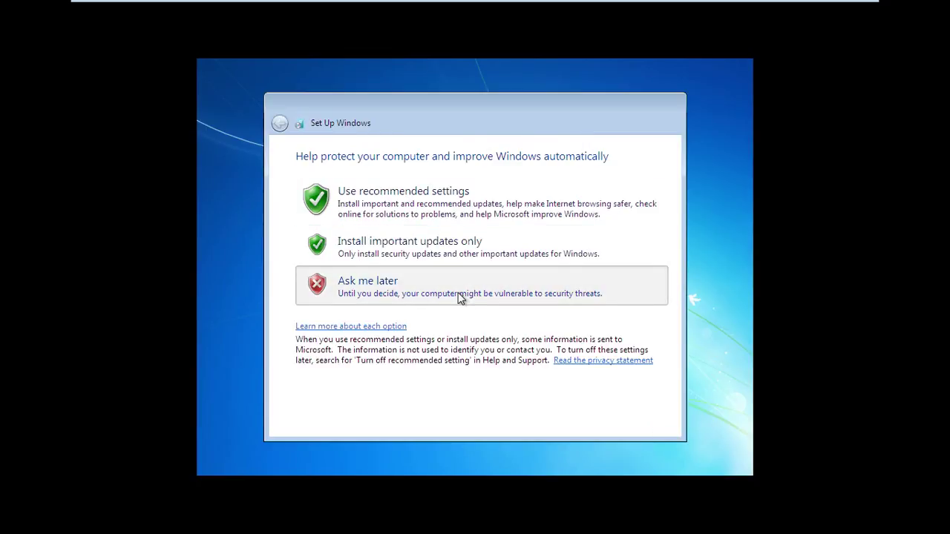
pyautogui.click(458, 293)
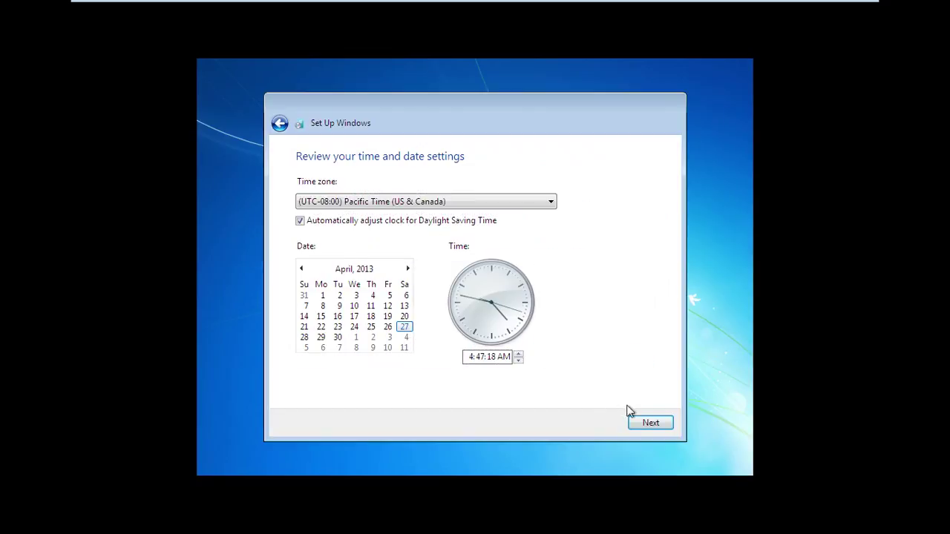
# Step: Accept the time and date settings, then view the Control Panel as small icons
pyautogui.click(646, 423)
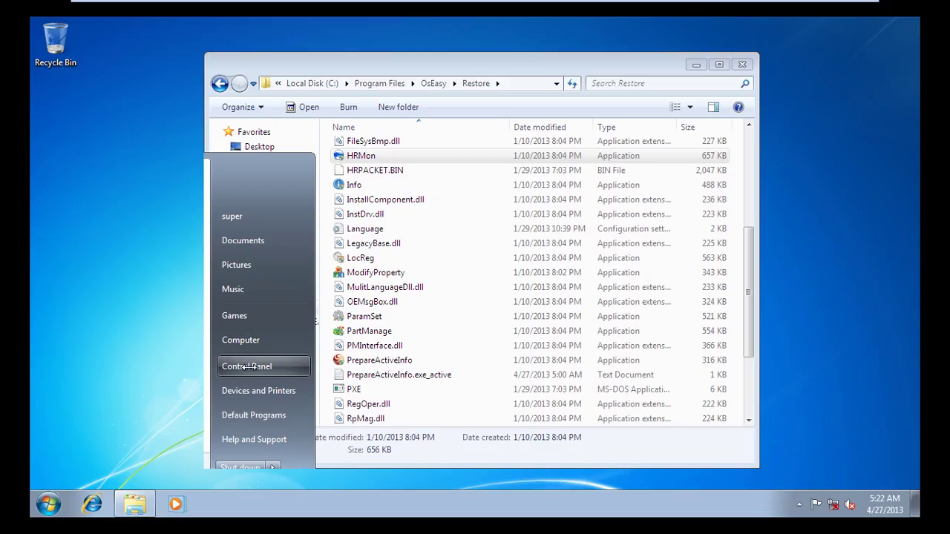
pyautogui.click(249, 367)
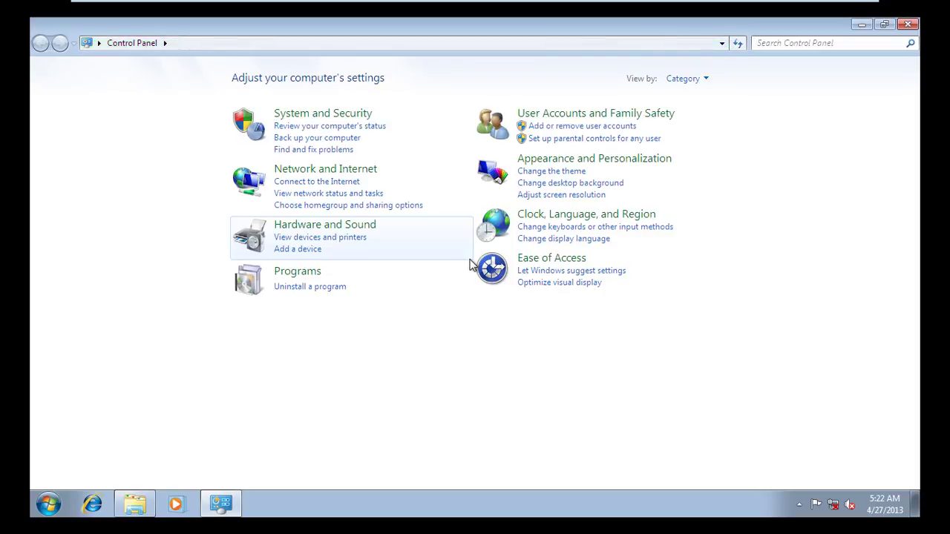
pyautogui.click(695, 79)
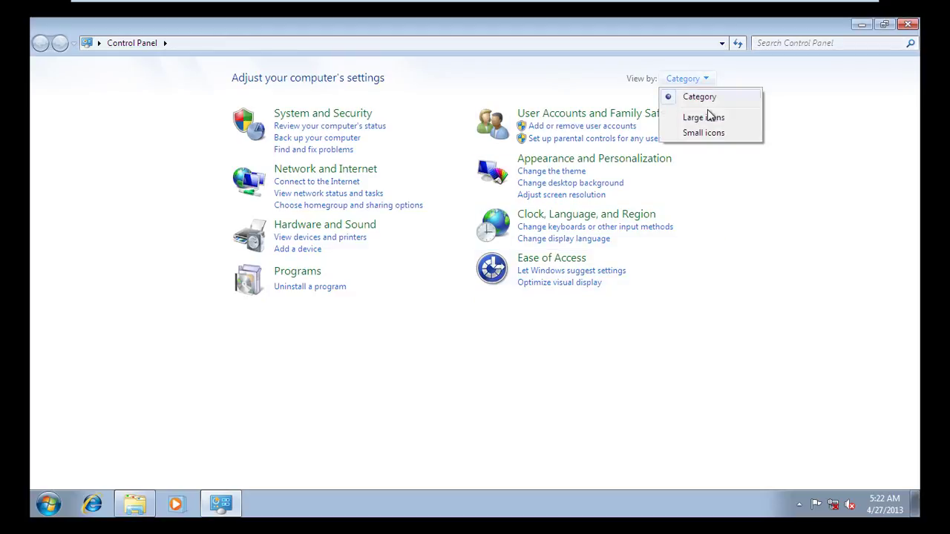
pyautogui.click(709, 134)
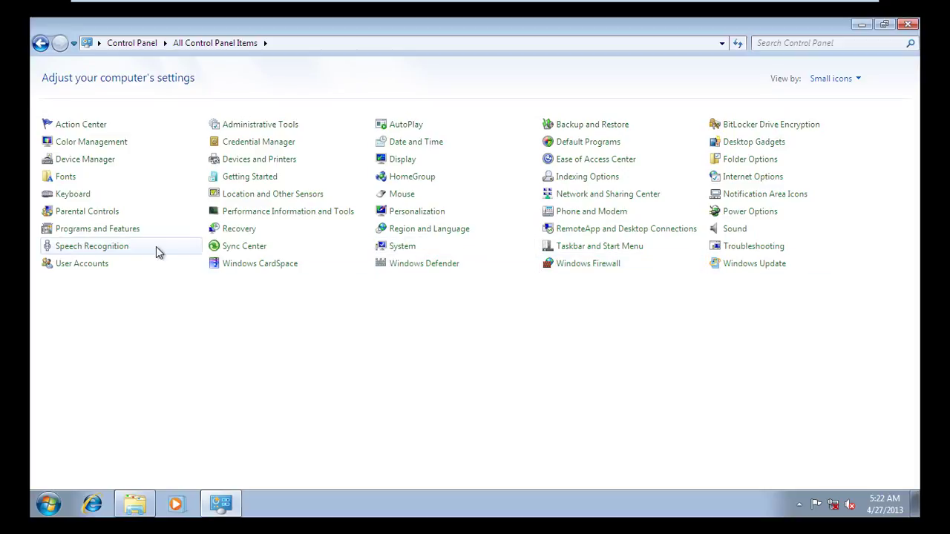
# Step: Set User Account Control to Never notify, approve it, and close the User Accounts window
pyautogui.click(88, 266)
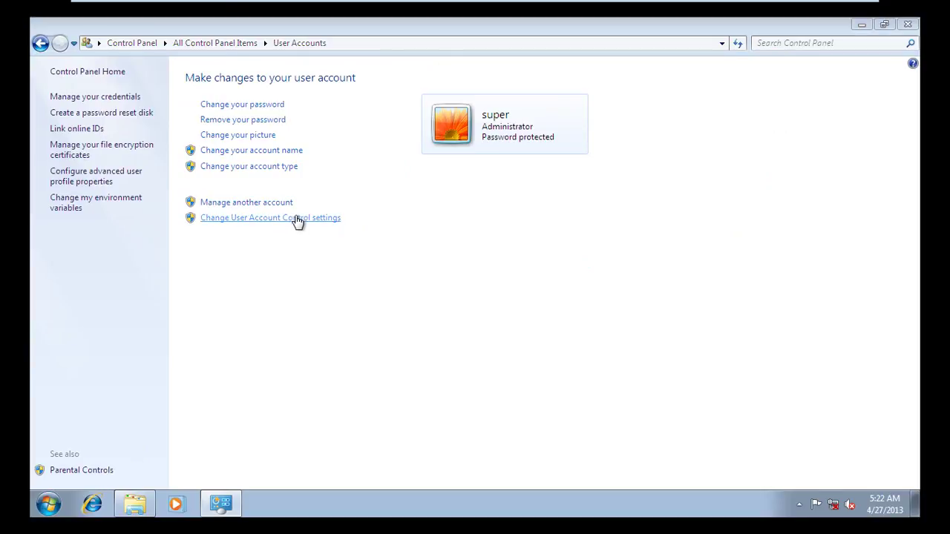
pyautogui.click(296, 220)
pyautogui.moveTo(313, 224); pyautogui.dragTo(403, 333)
pyautogui.click(588, 400)
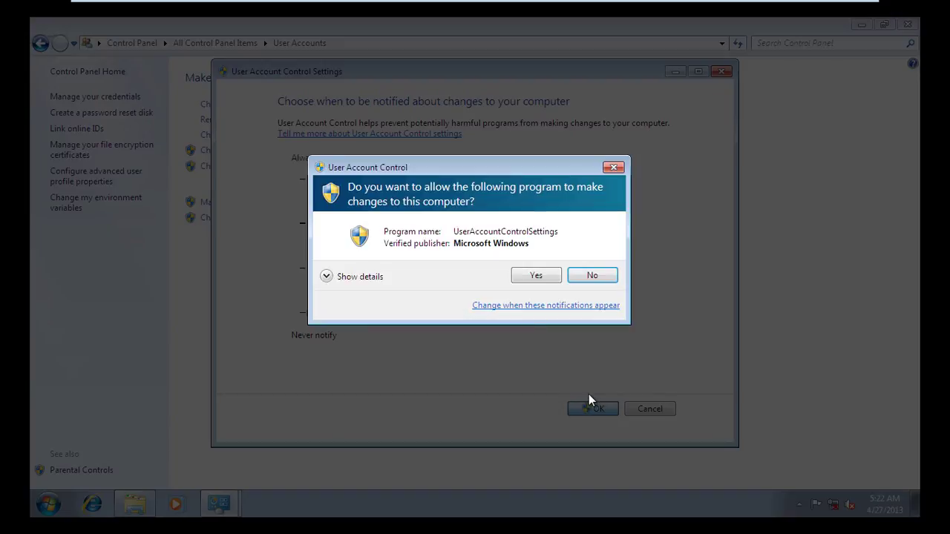
pyautogui.click(524, 282)
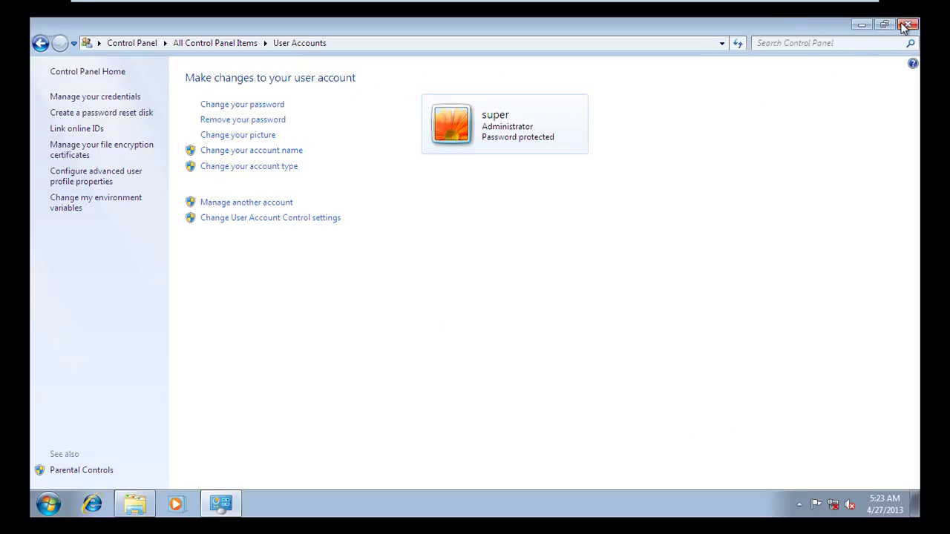
pyautogui.click(907, 25)
# Step: Browse the OS-Easy OSS disc to SoftWare > WinProgram and launch Setup
pyautogui.click(751, 65)
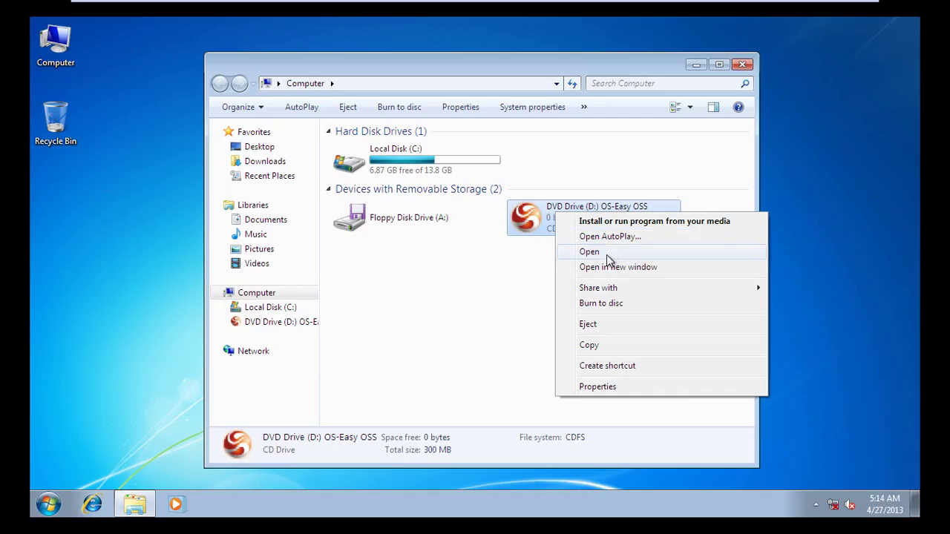
pyautogui.click(606, 254)
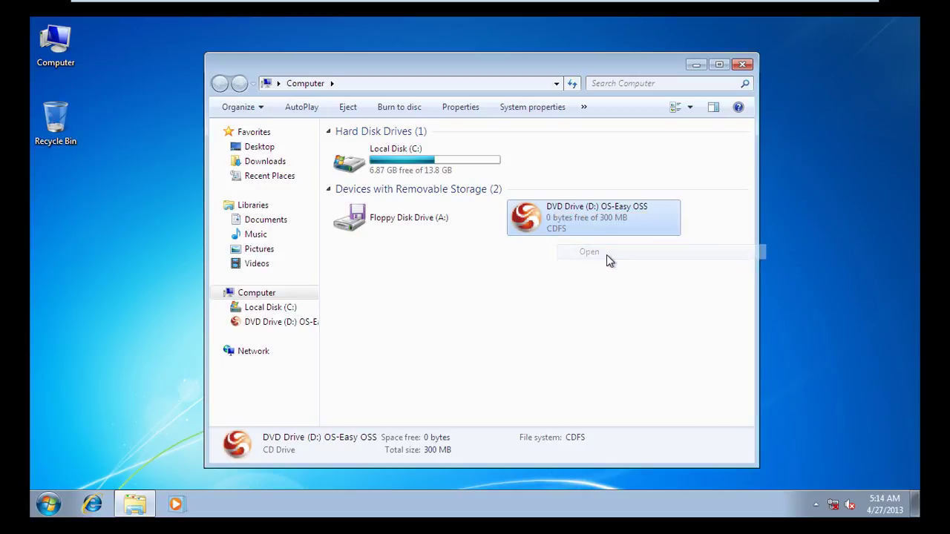
pyautogui.doubleClick(379, 195)
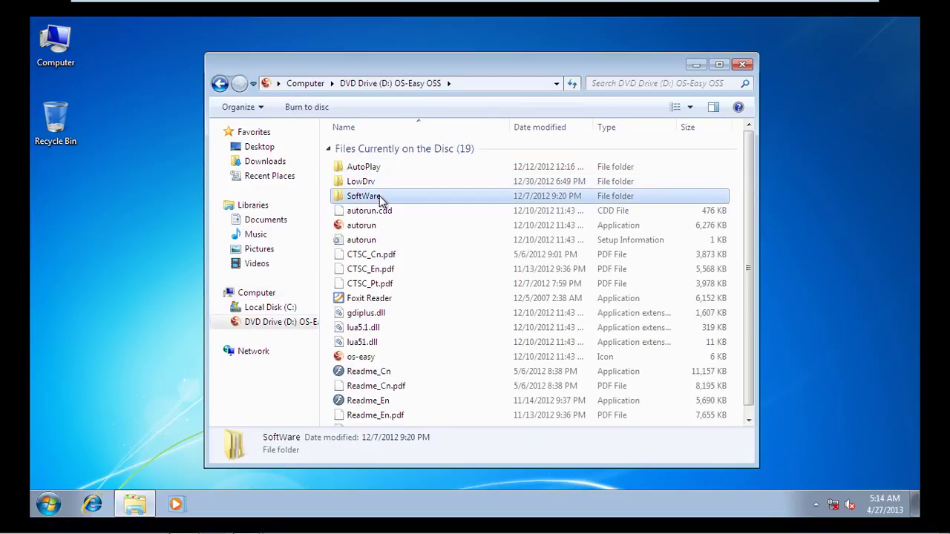
pyautogui.doubleClick(379, 181)
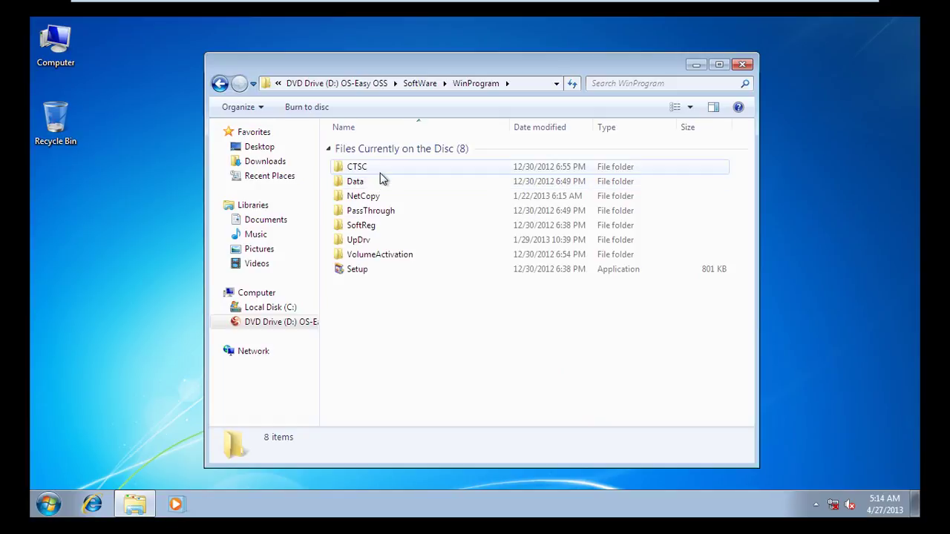
pyautogui.doubleClick(375, 272)
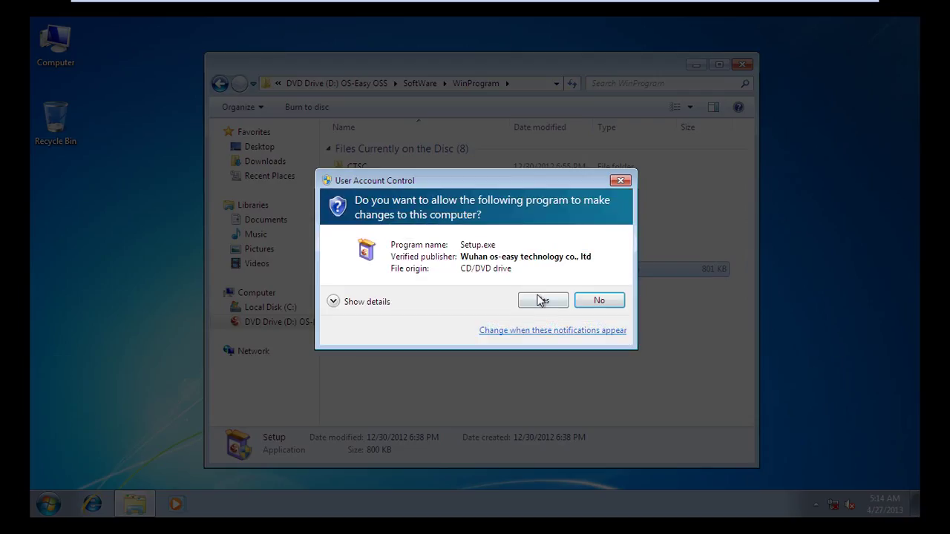
# Step: Install OS-Easy client V4.03 in Install/Update mode with default language and components
pyautogui.click(541, 302)
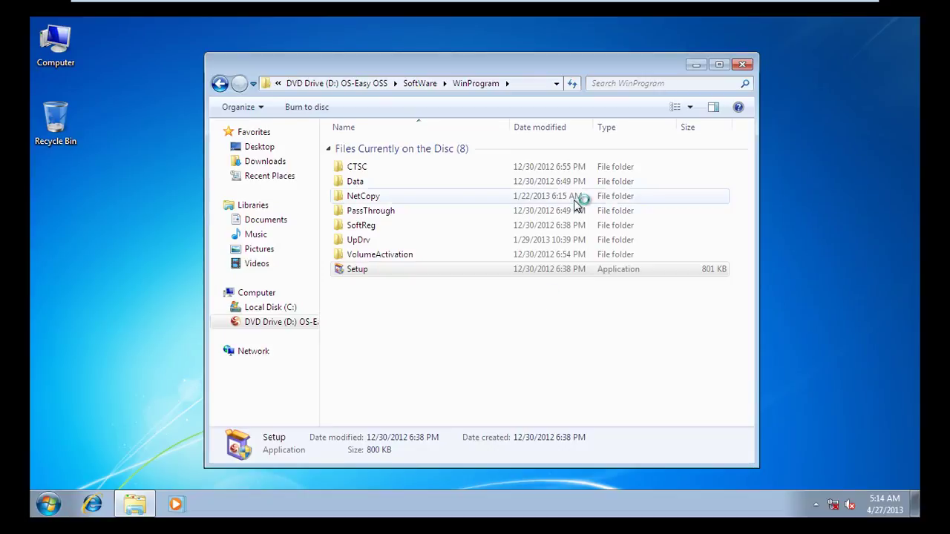
pyautogui.click(481, 292)
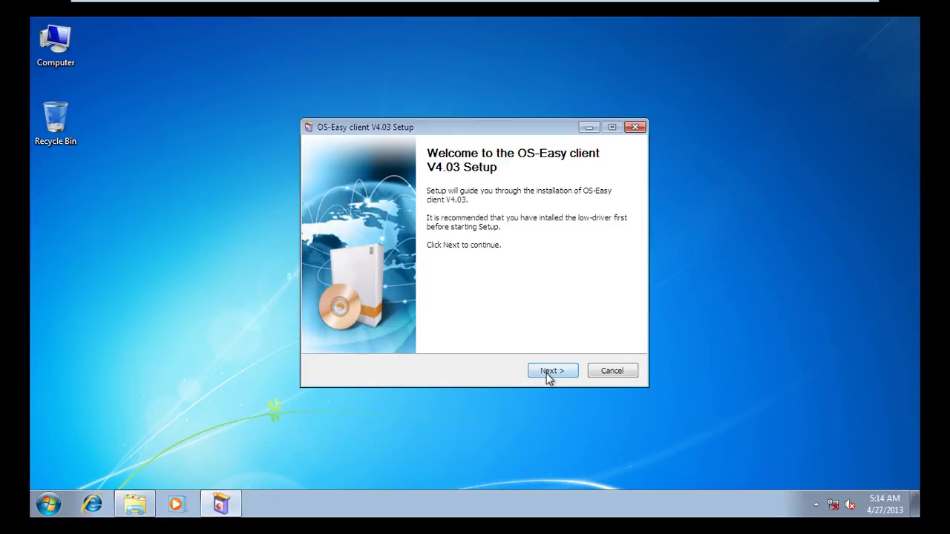
pyautogui.click(549, 375)
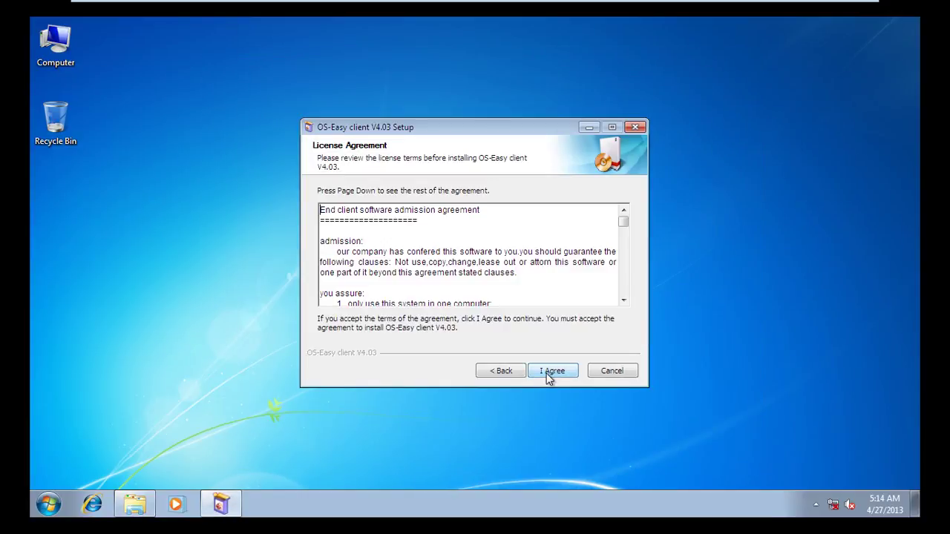
pyautogui.click(549, 375)
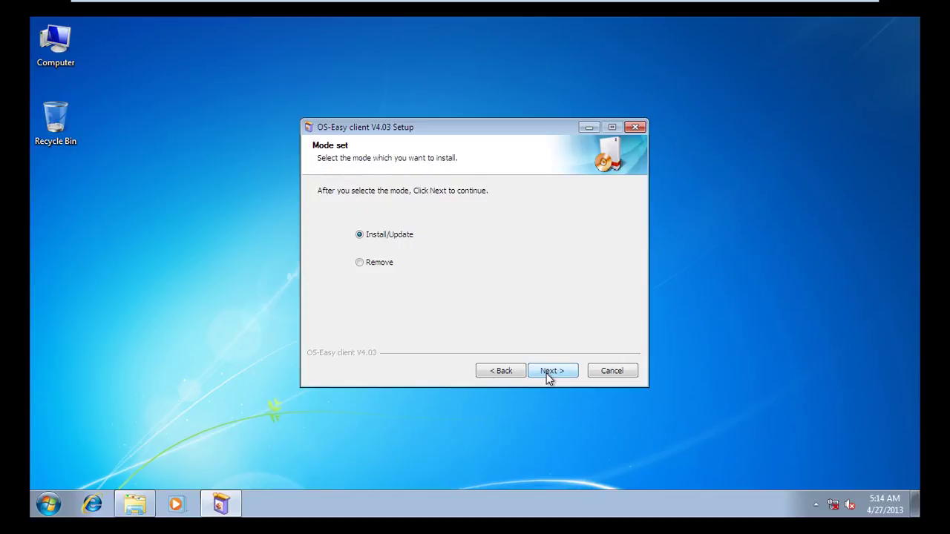
pyautogui.click(548, 373)
pyautogui.click(549, 372)
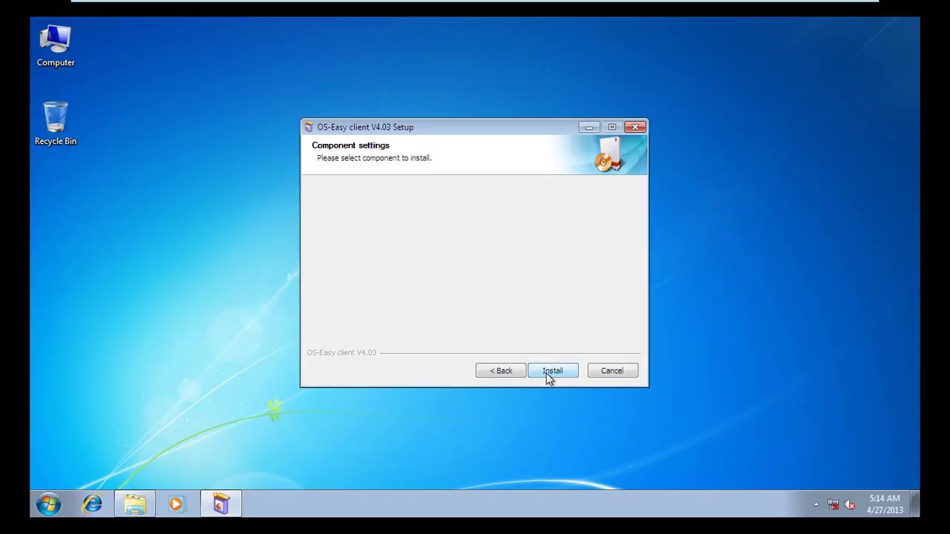
pyautogui.click(549, 371)
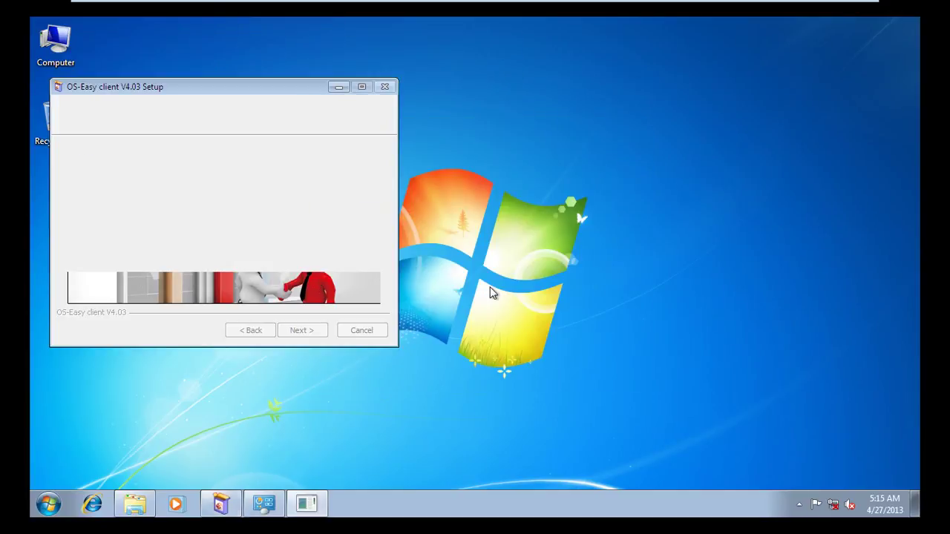
pyautogui.click(304, 331)
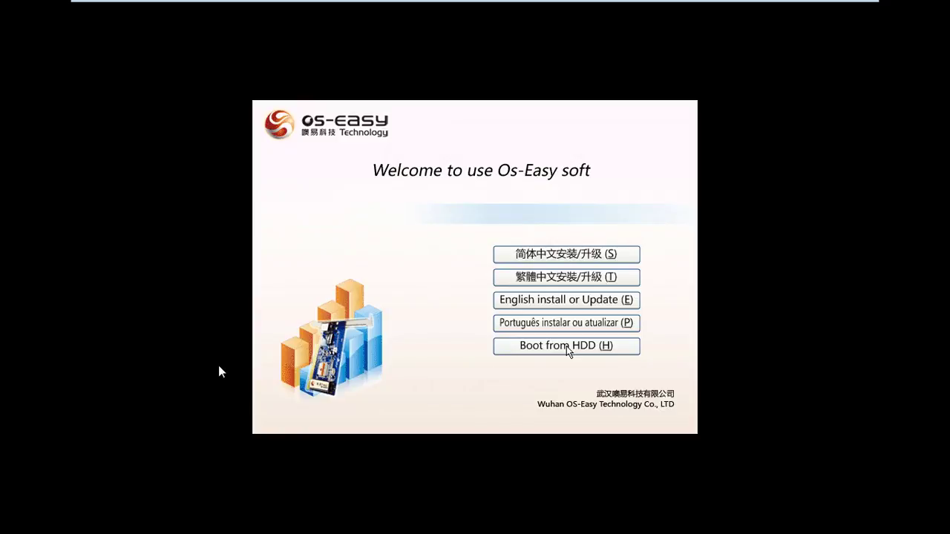
# Step: Boot from the hard disk into win7 and sign in with the account password
pyautogui.click(567, 346)
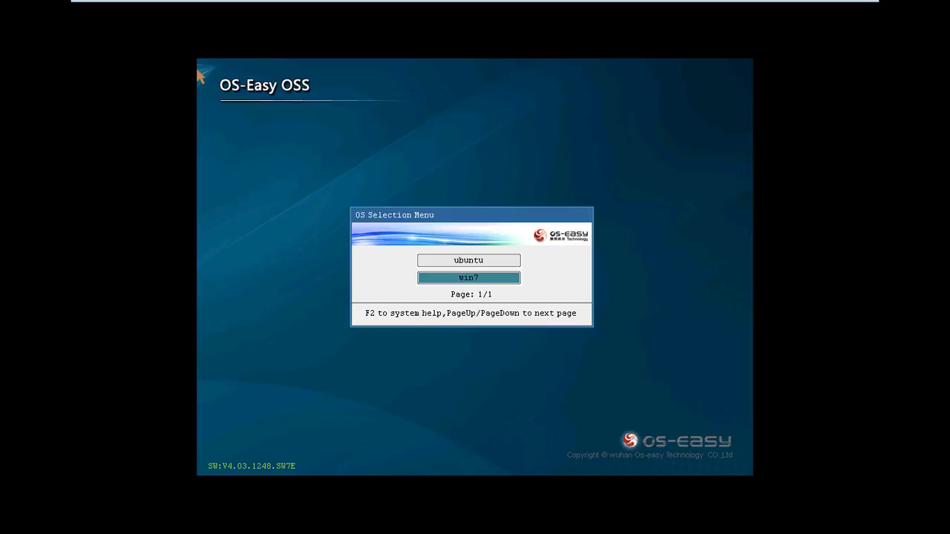
pyautogui.press('Return')
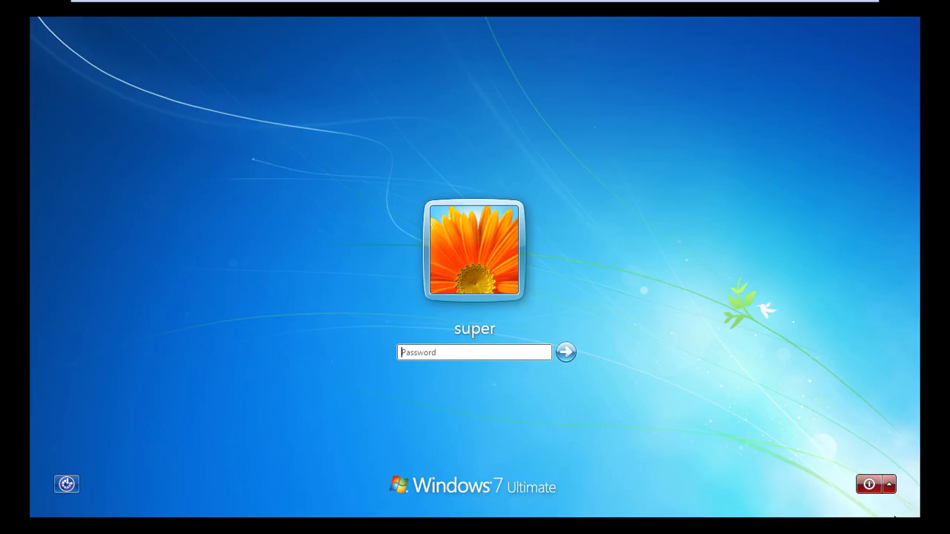
pyautogui.click(458, 354)
pyautogui.press('Return')
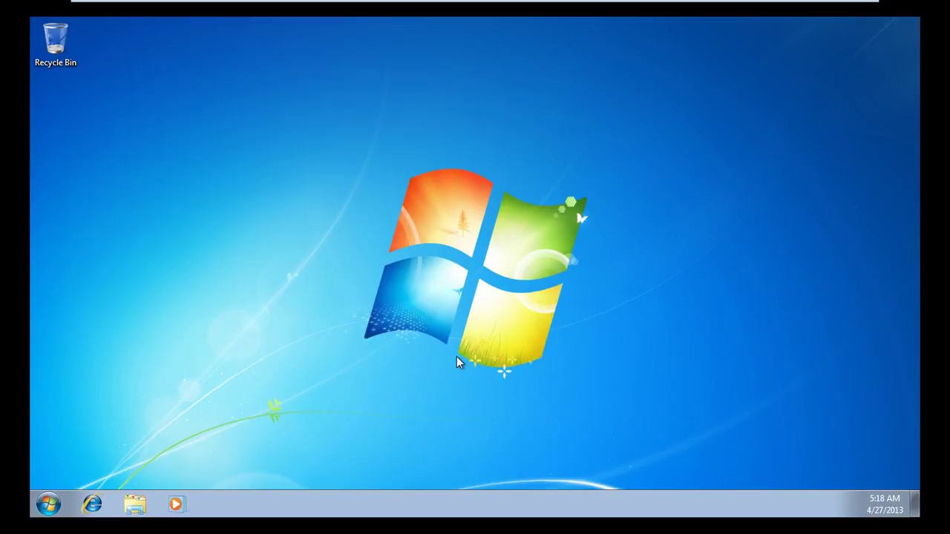
# Step: Restart Windows from the Start menu's shutdown options
pyautogui.press('super')
pyautogui.click(273, 468)
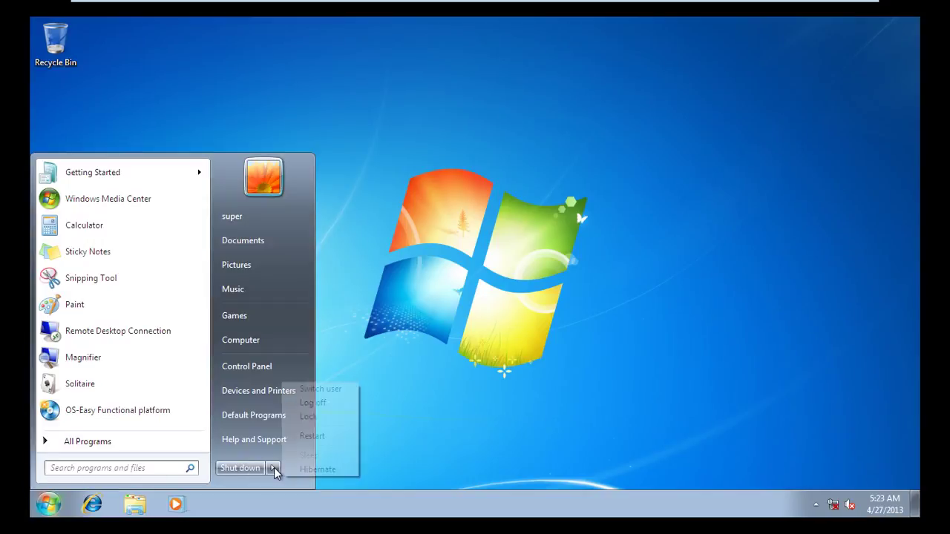
pyautogui.click(327, 438)
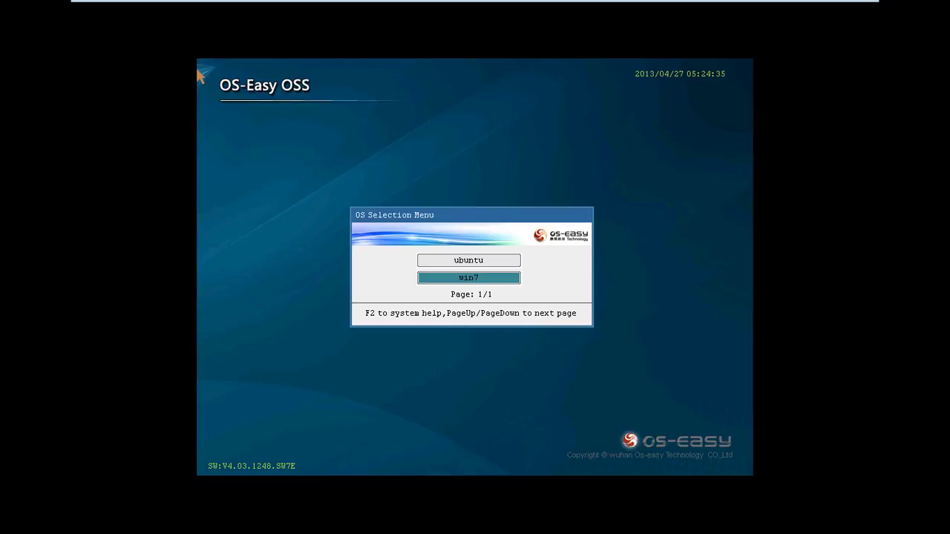
# Step: At the OS Selection Menu, dismiss the Password validate prompt and boot win7
pyautogui.press('F2')
pyautogui.press('Escape')
pyautogui.press('Return')
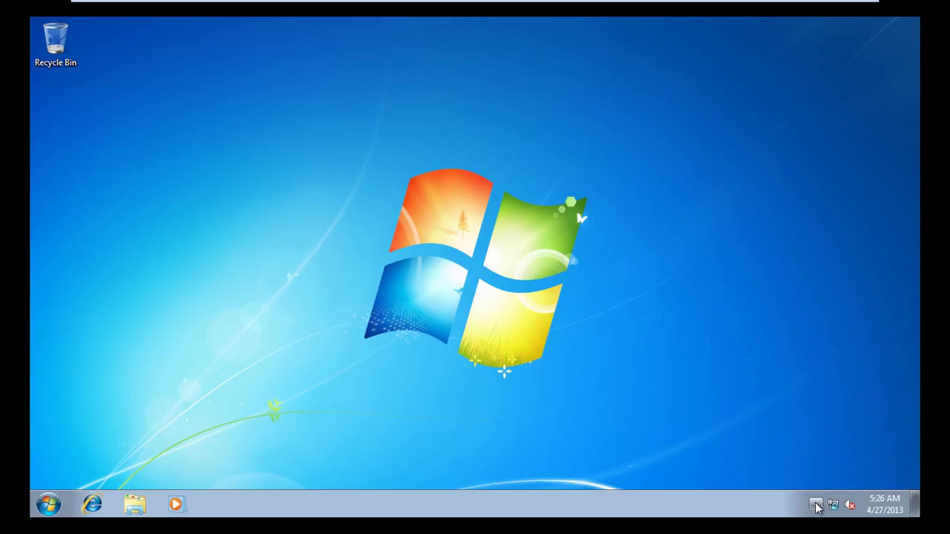
# Step: Check the OS-Easy tray client shows win7 Protected, then view Document backup in the functional platform
pyautogui.click(816, 504)
pyautogui.click(804, 444)
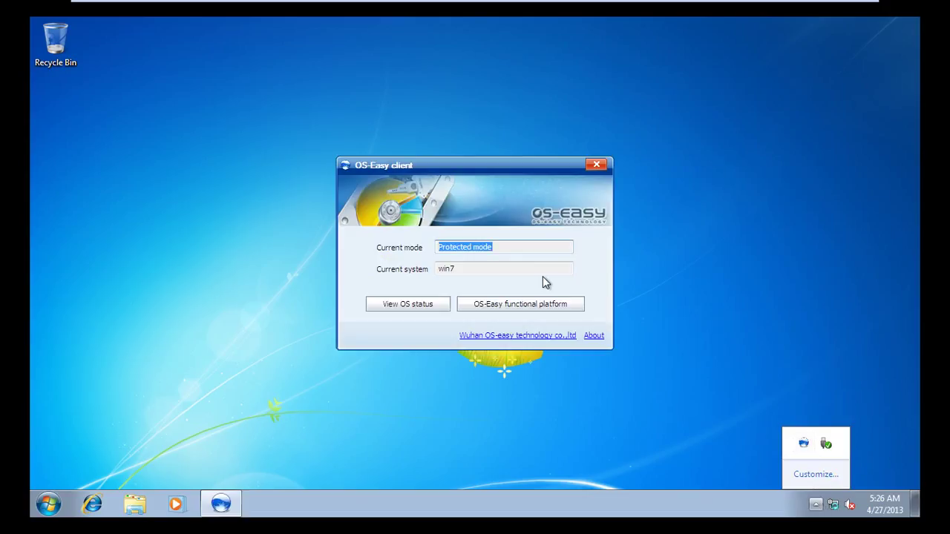
pyautogui.click(519, 304)
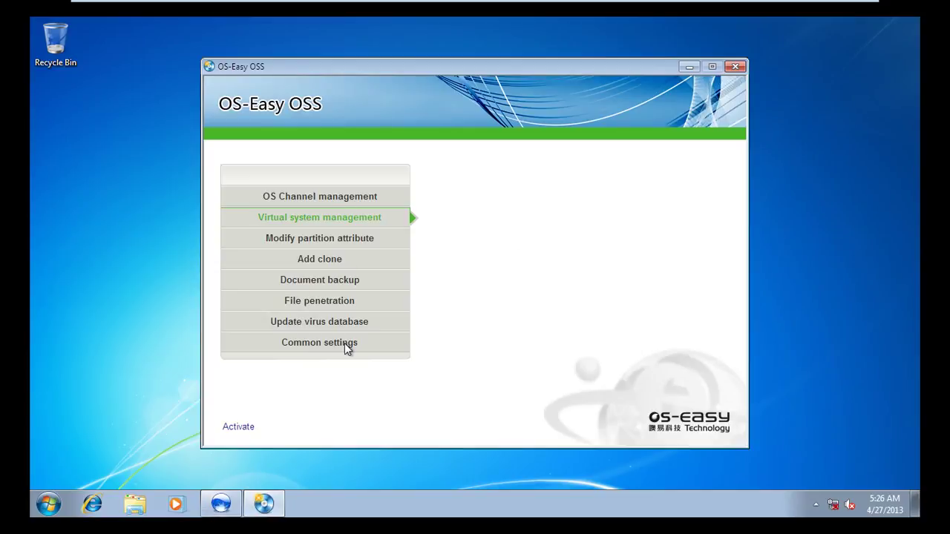
pyautogui.click(399, 281)
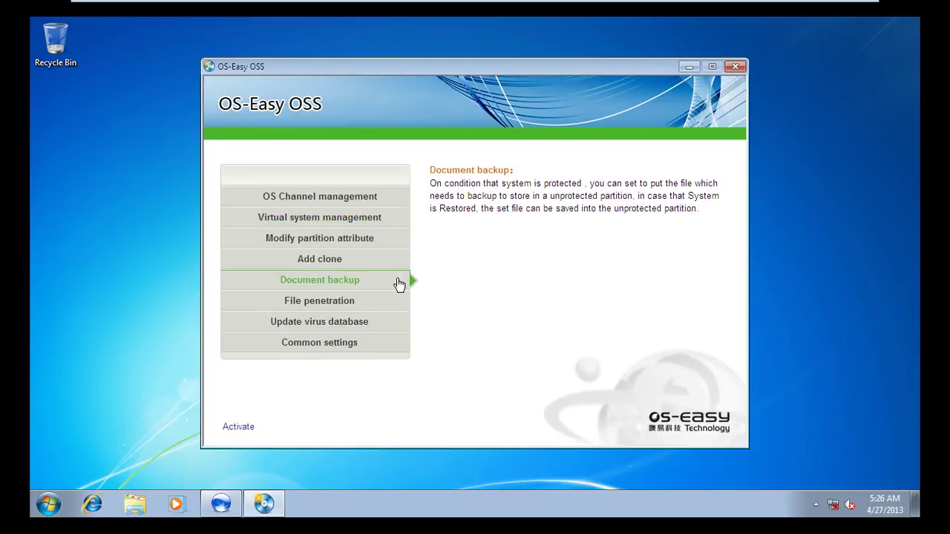